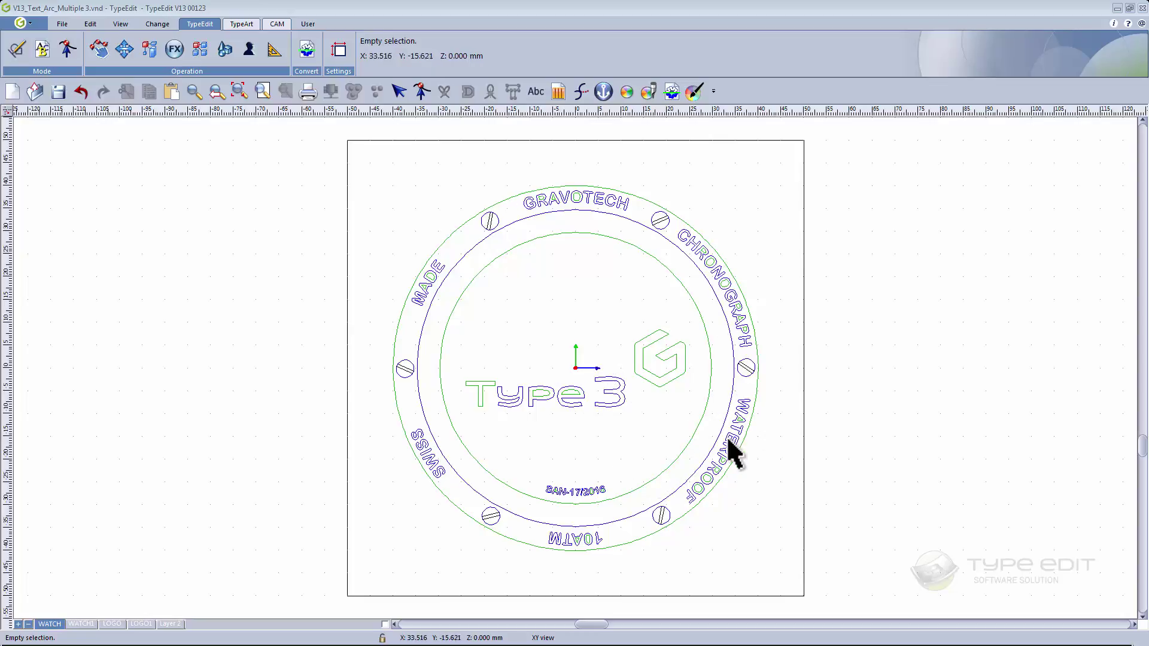
# Step: Show the WATCH1 layer with only the bezel rings and six screws
pyautogui.click(82, 623)
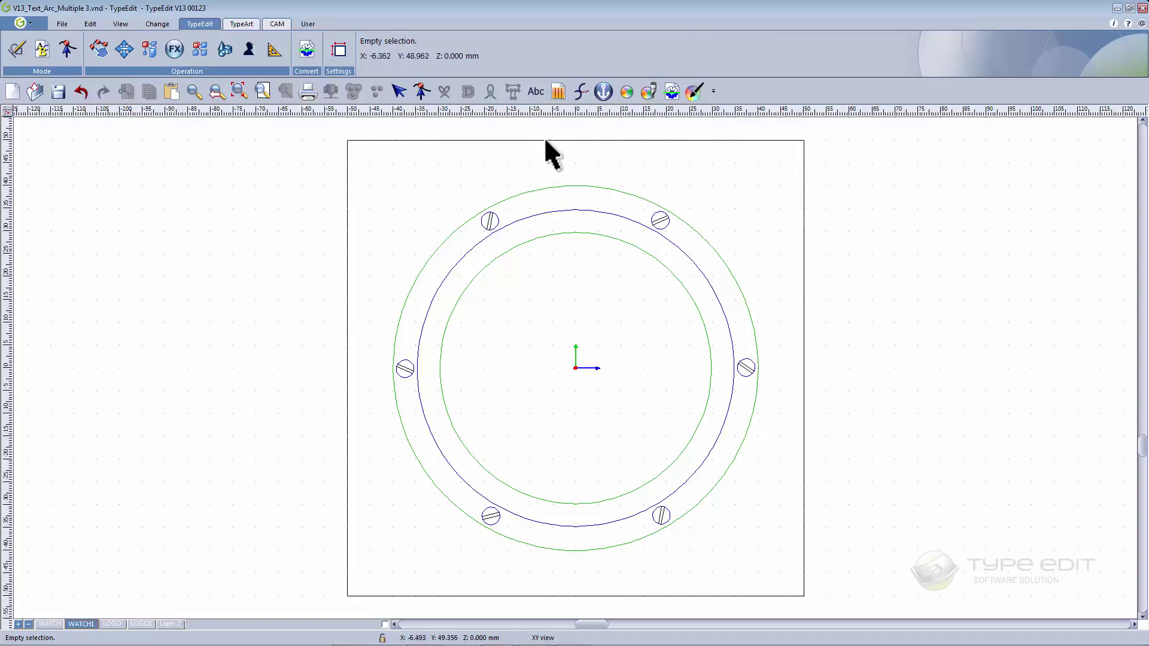
# Step: Create a 2.54 mm high text GRAVOTECH to the right of the ring
pyautogui.click(536, 91)
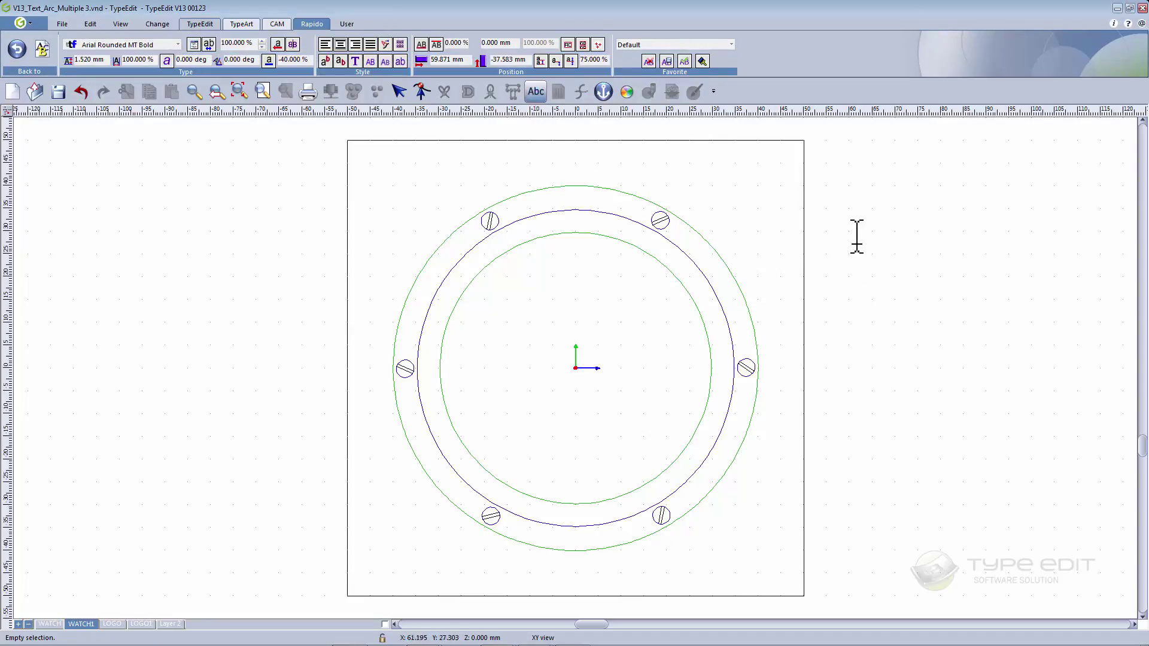
pyautogui.click(847, 256)
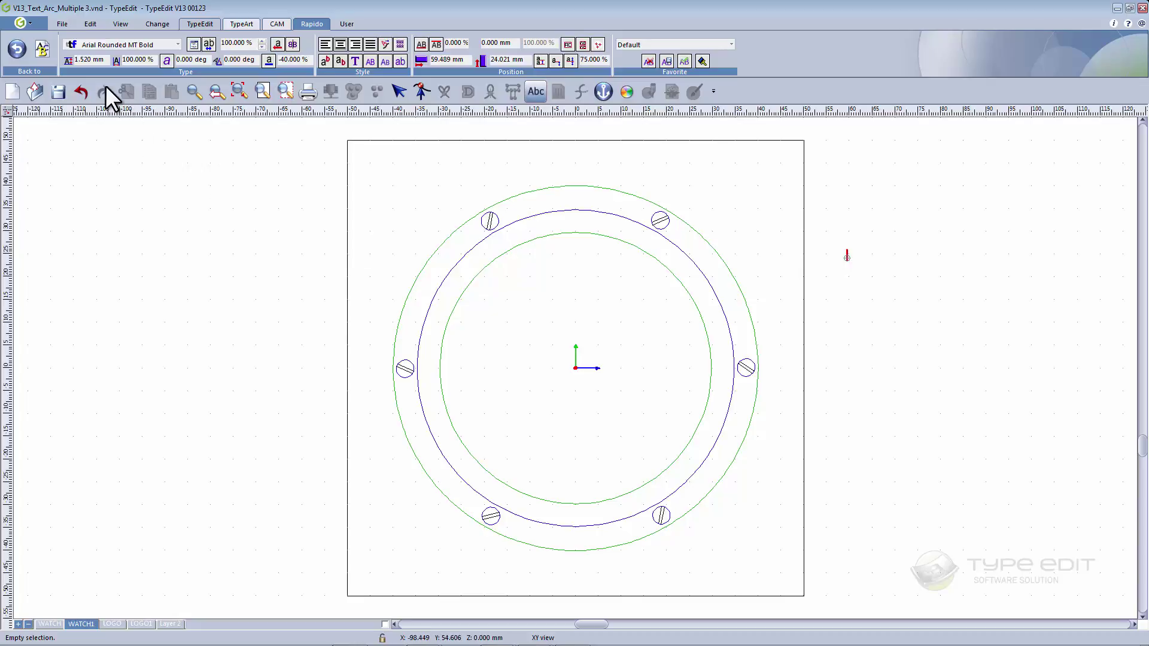
pyautogui.moveTo(105, 60); pyautogui.dragTo(60, 60)
pyautogui.write('2.')
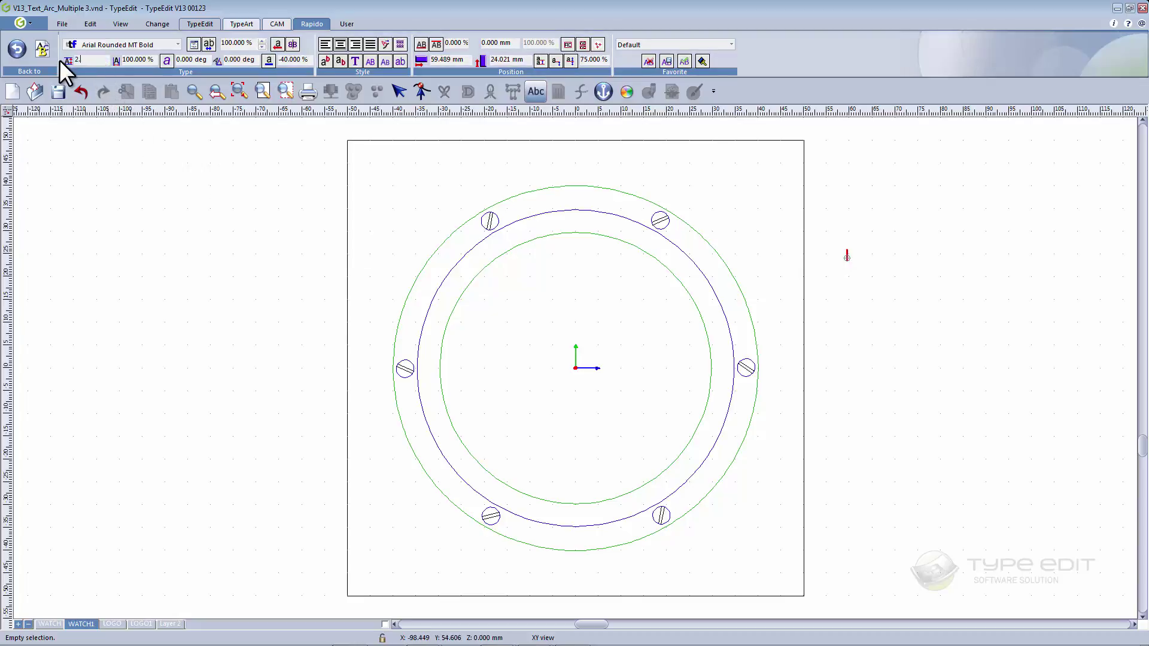
pyautogui.write('54')
pyautogui.press('Return')
pyautogui.write('GRAVOTECH')
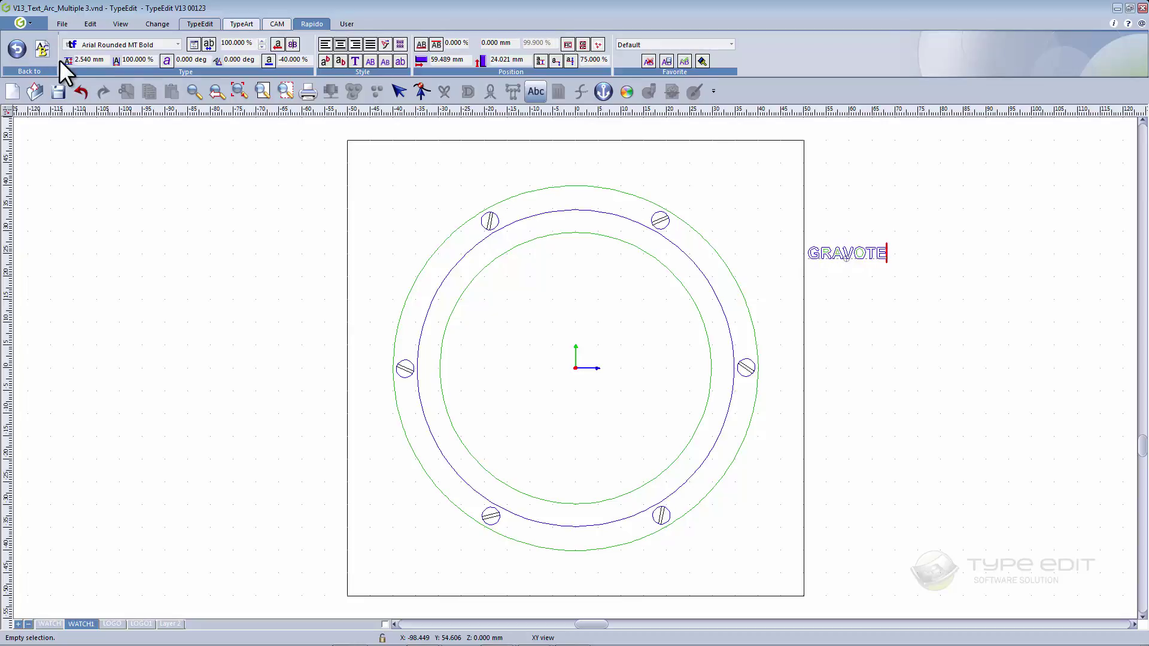
# Step: Add the text lines CHRONOGRAPH, WATERPROOF and 10ATM below GRAVOTECH
pyautogui.click(829, 294)
pyautogui.write('CHRONO')
pyautogui.press('BackSpace')
pyautogui.press('BackSpace')
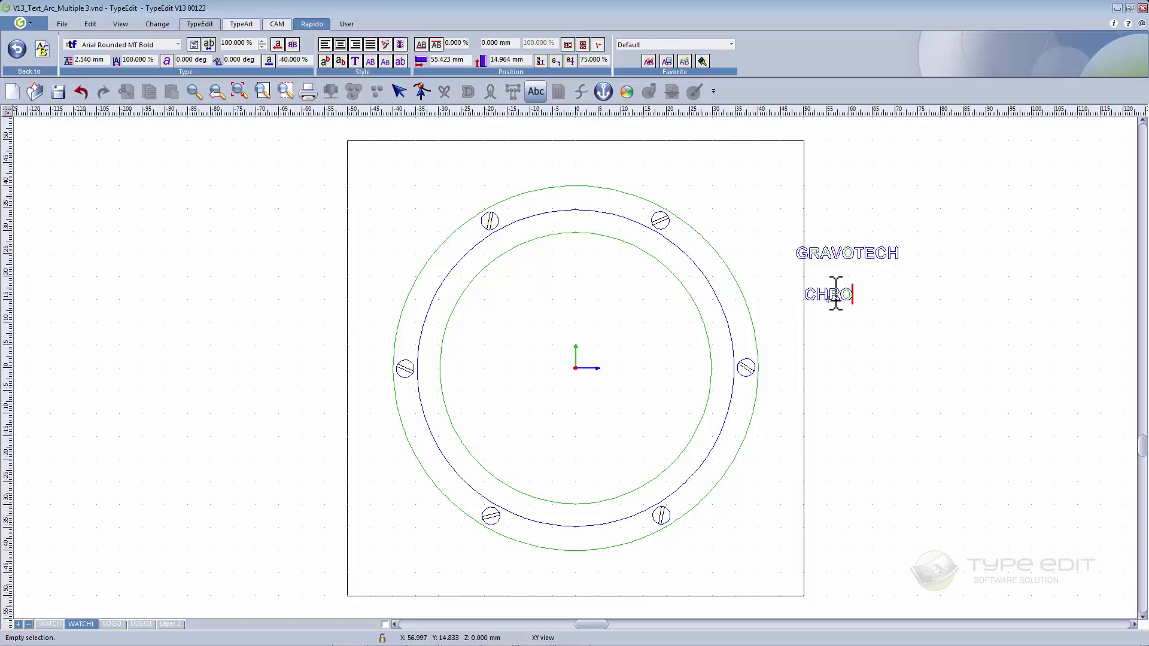
pyautogui.write('NOGRAP')
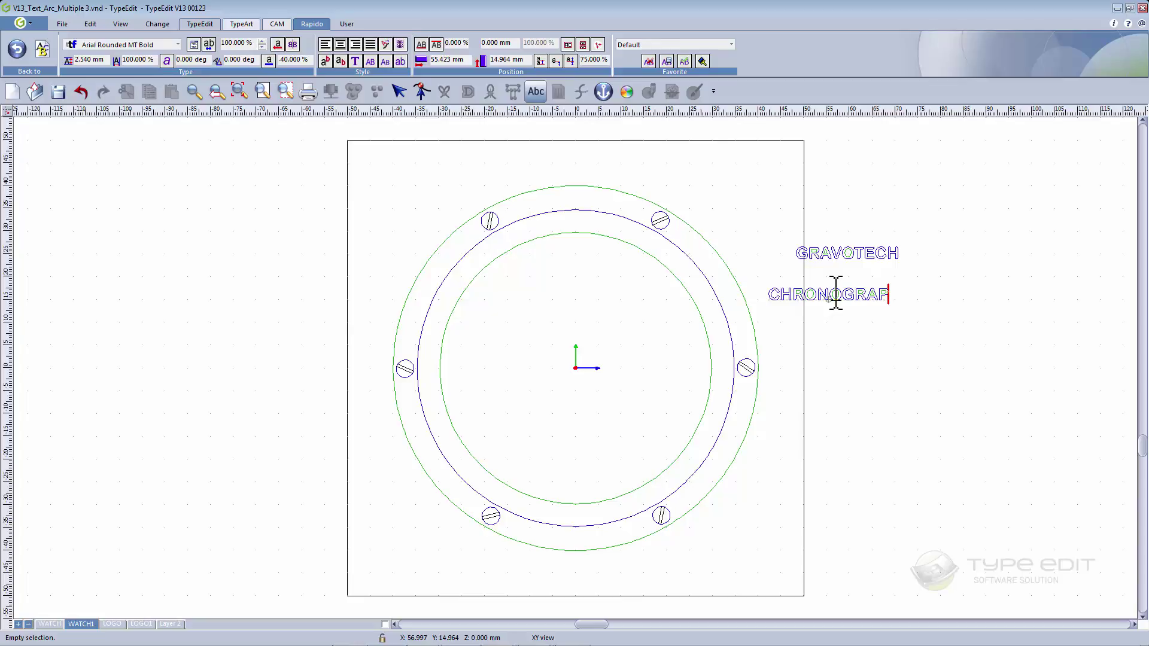
pyautogui.write('H')
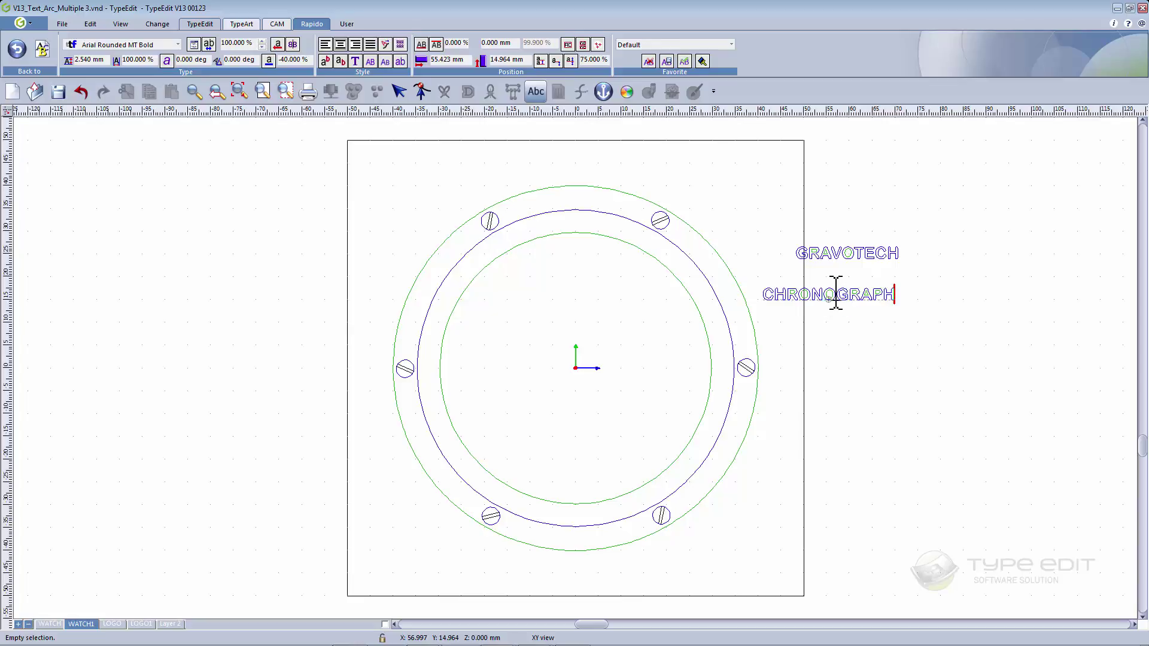
pyautogui.click(824, 346)
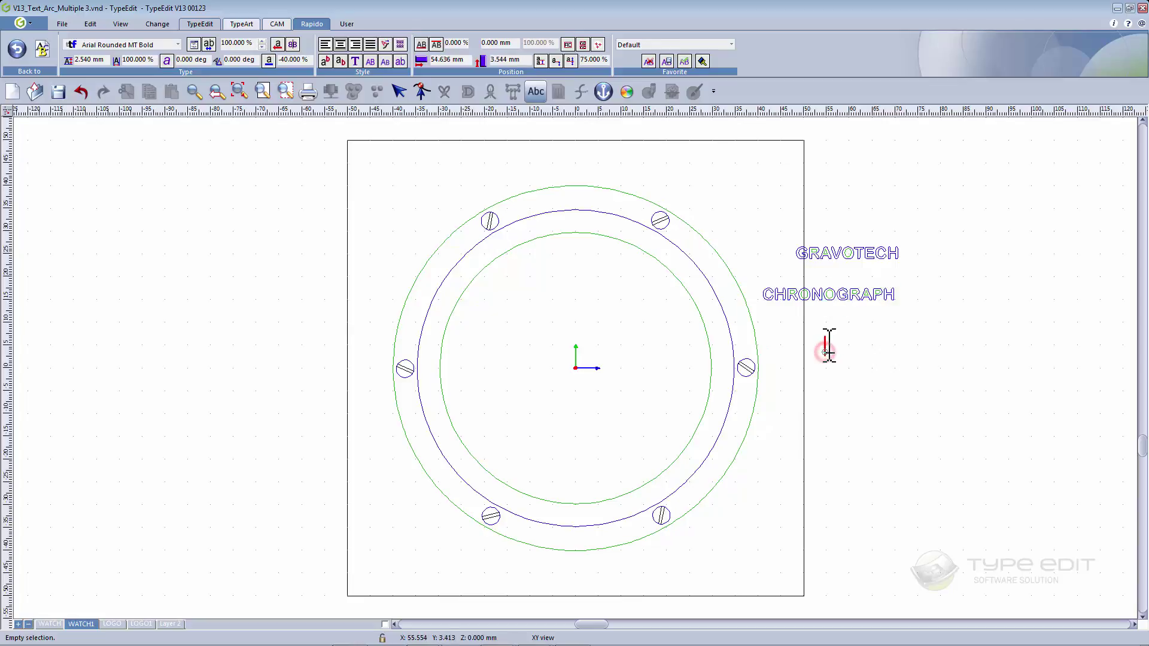
pyautogui.write('WATERPROOF')
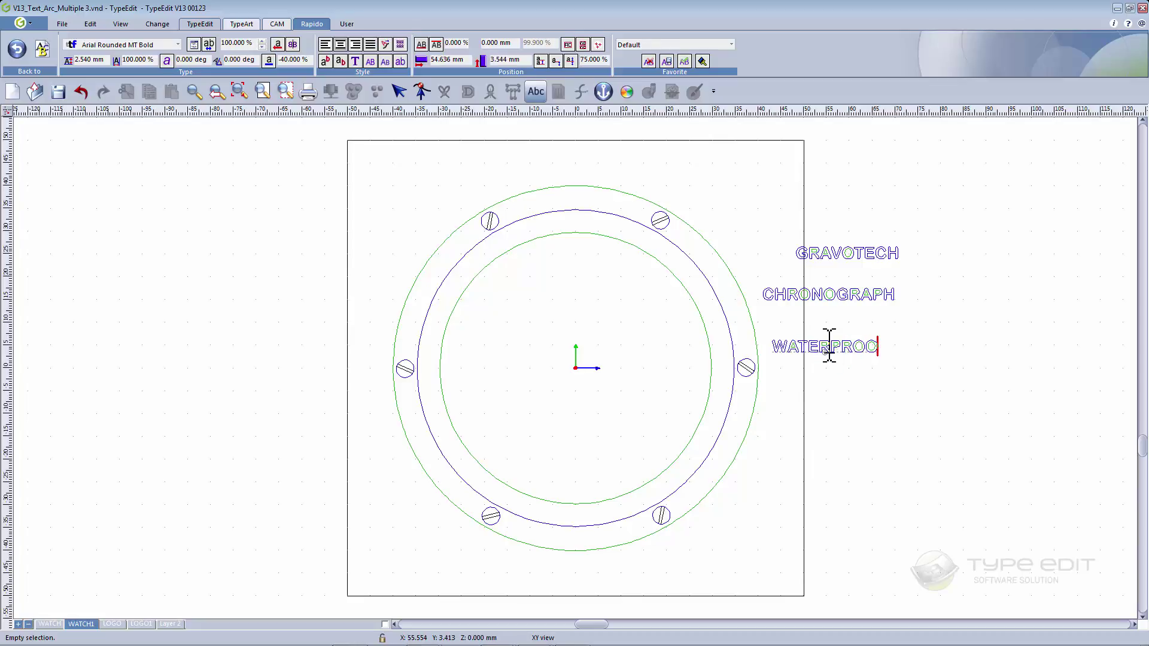
pyautogui.click(865, 401)
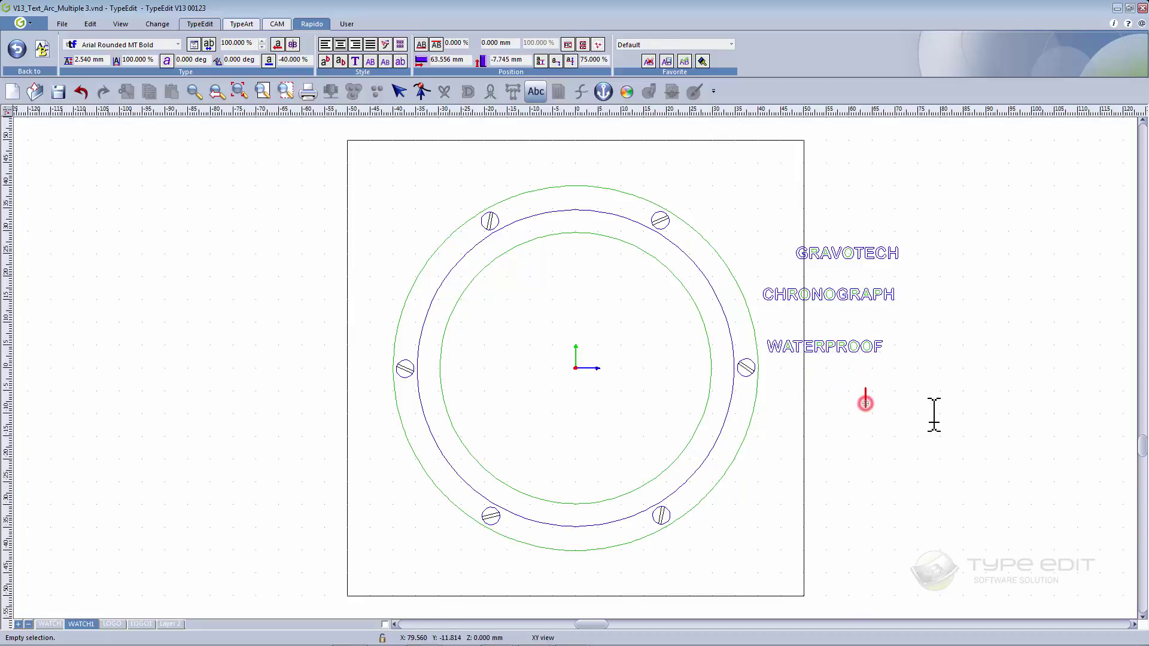
pyautogui.write('10ATM')
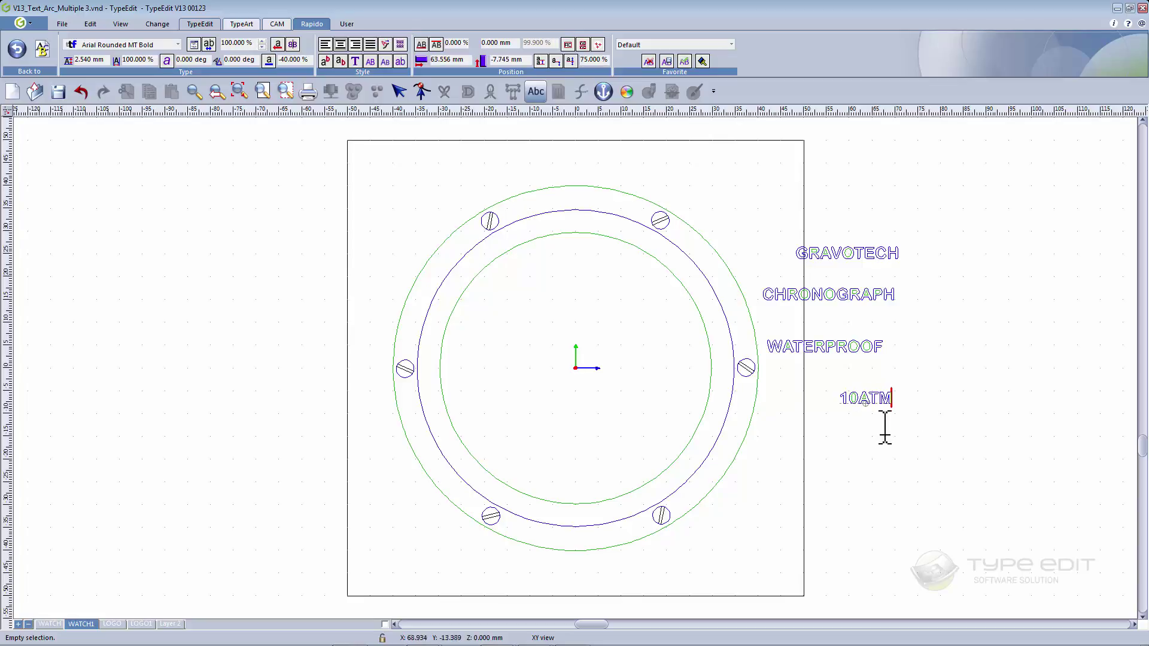
# Step: Add the text lines SWISS, MADE and SAN-172016 below 10ATM
pyautogui.click(865, 453)
pyautogui.write('SWISS')
pyautogui.click(865, 480)
pyautogui.write('MADE')
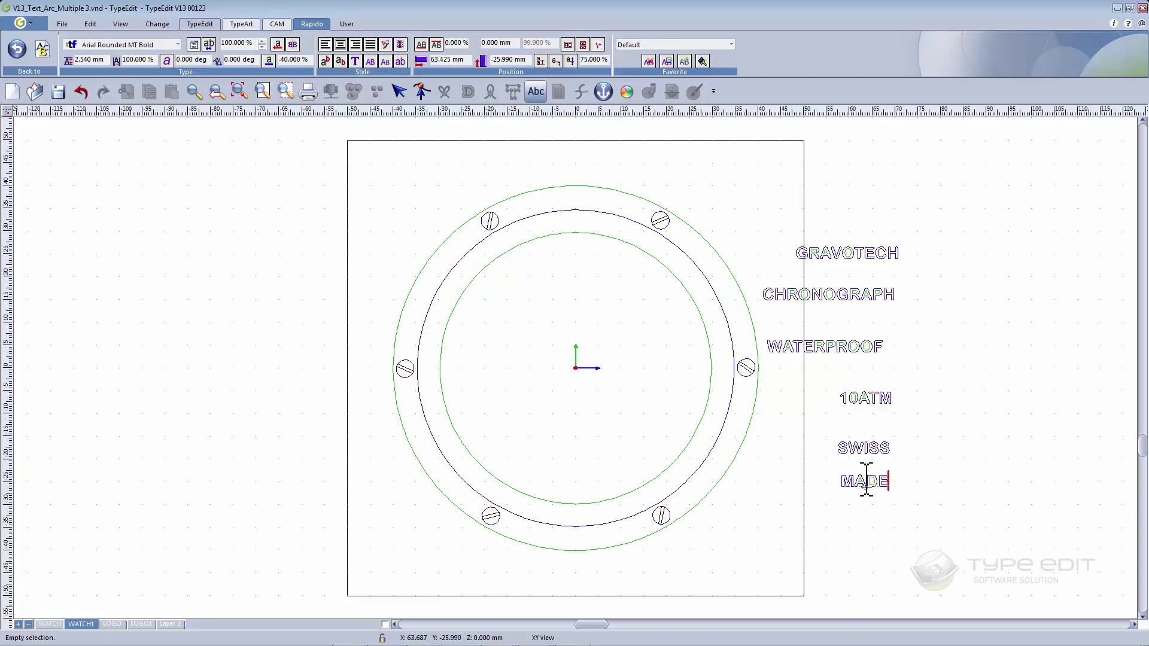
pyautogui.click(849, 526)
pyautogui.write('SAN')
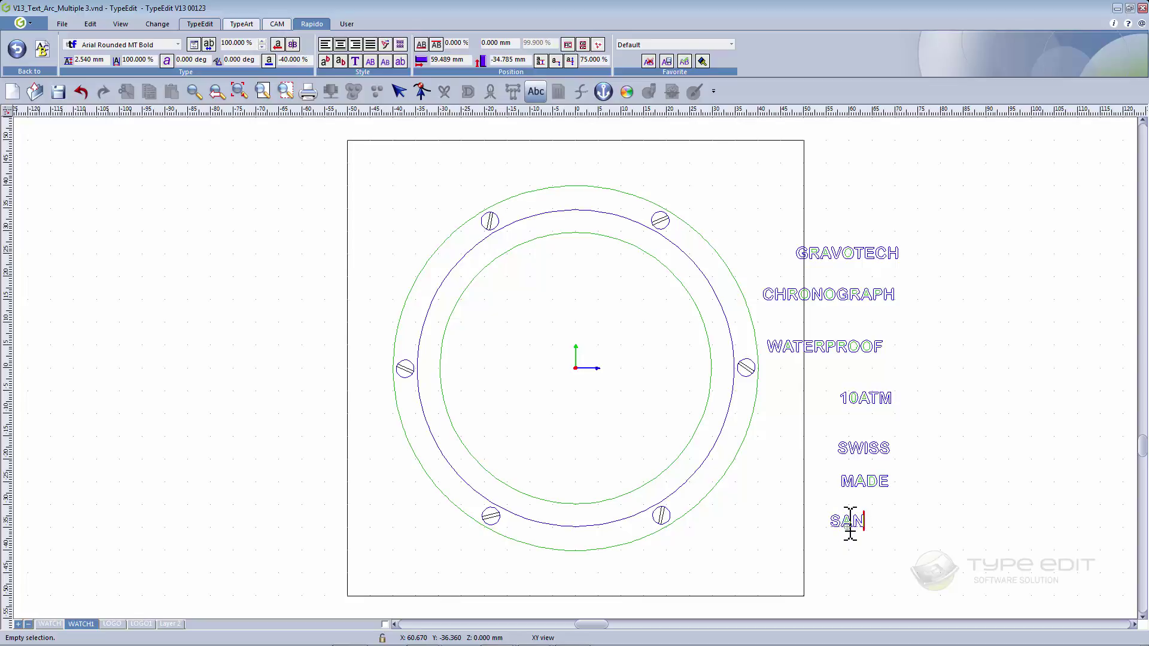
pyautogui.write('-172016')
# Step: Change the SAN-172016 text height to 1.52 mm
pyautogui.press('Escape')
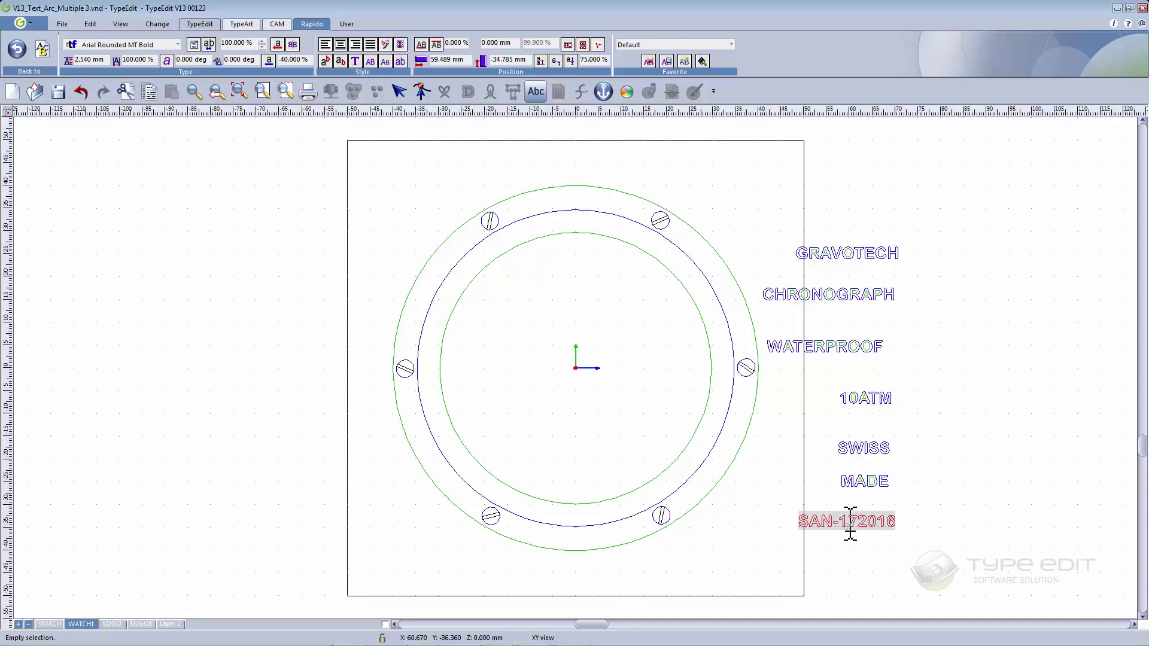
pyautogui.moveTo(105, 60); pyautogui.dragTo(73, 59)
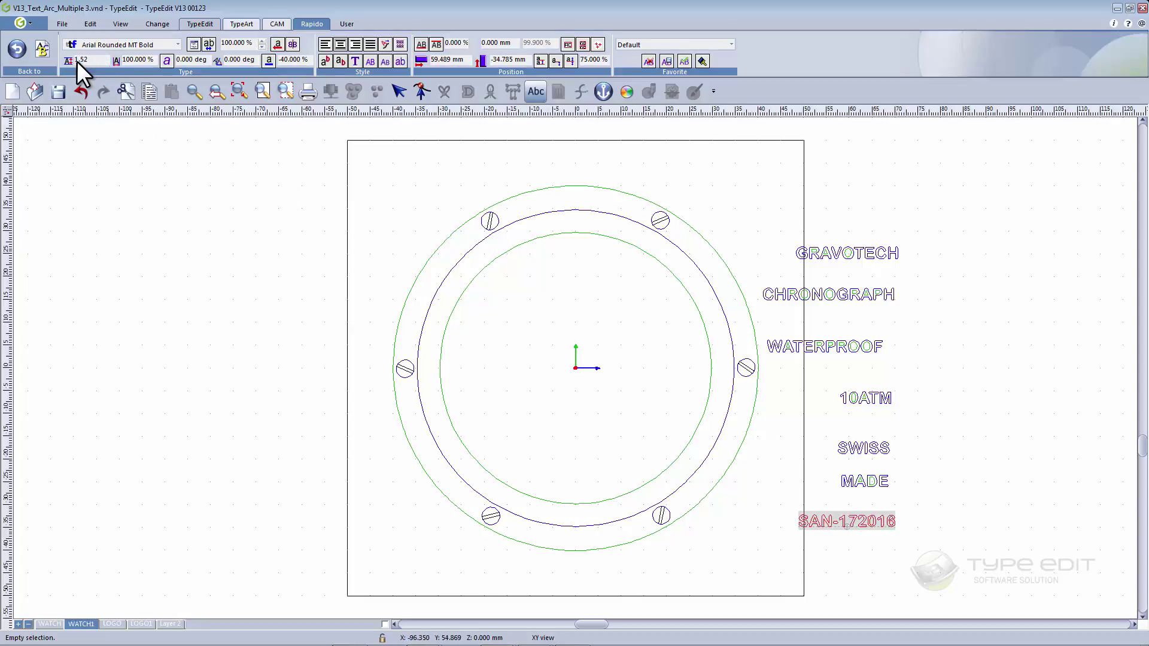
pyautogui.write('1.52')
pyautogui.press('Return')
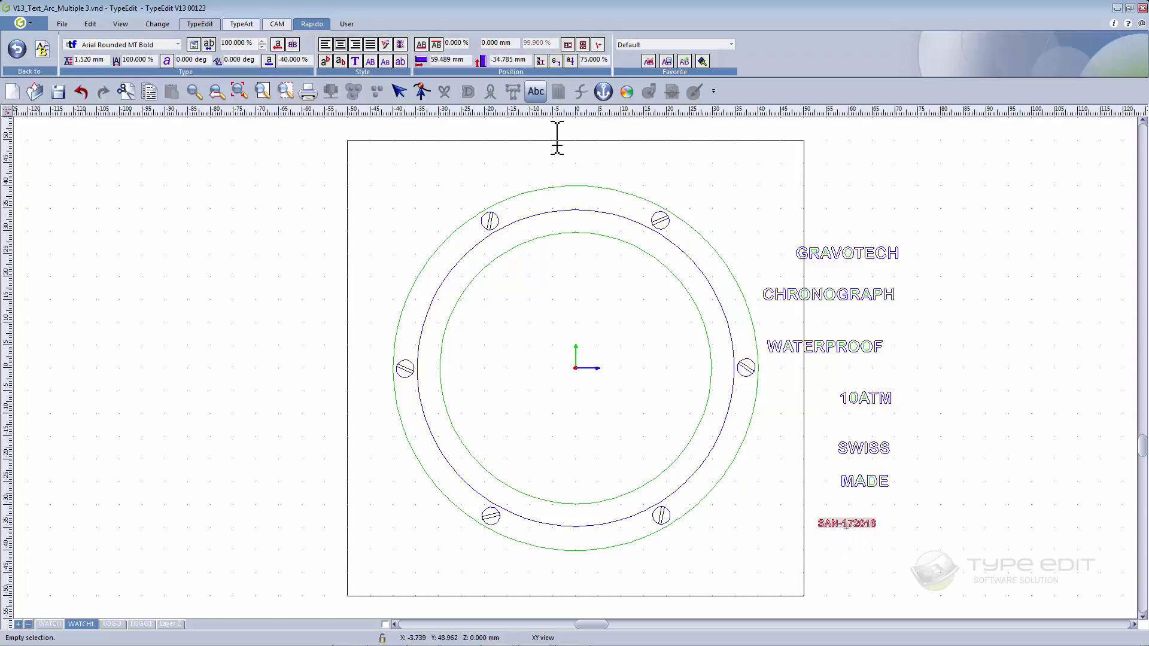
# Step: Centre the seven text lines horizontally on one axis, then show the Text tools
pyautogui.click(397, 93)
pyautogui.moveTo(752, 210); pyautogui.dragTo(987, 571)
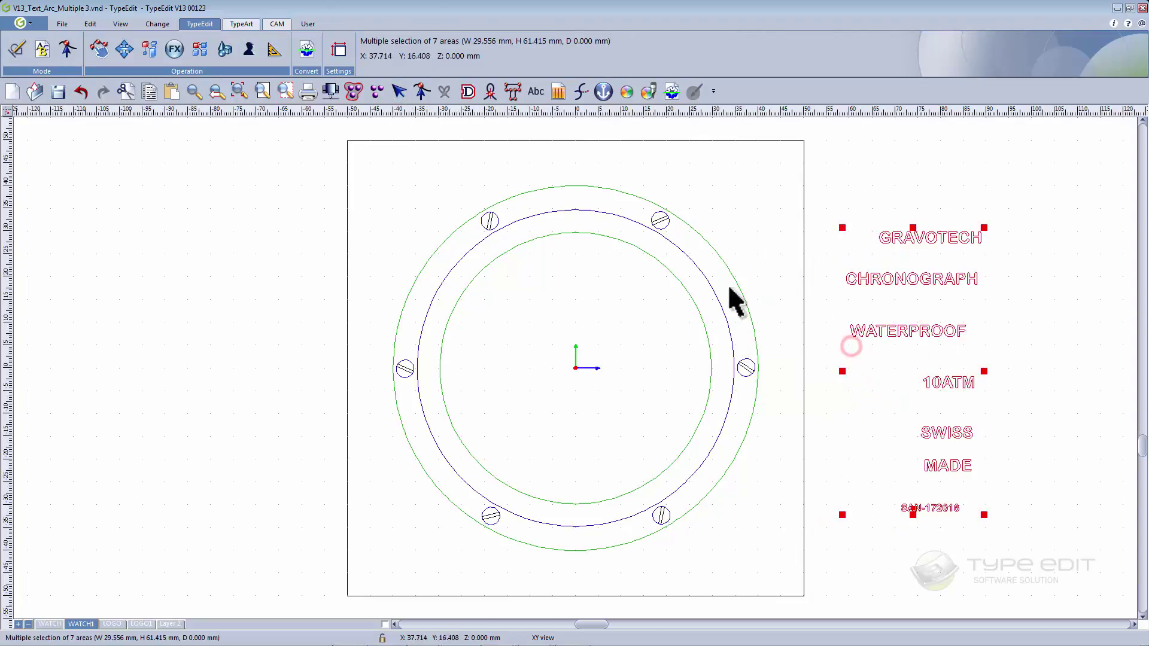
pyautogui.click(124, 49)
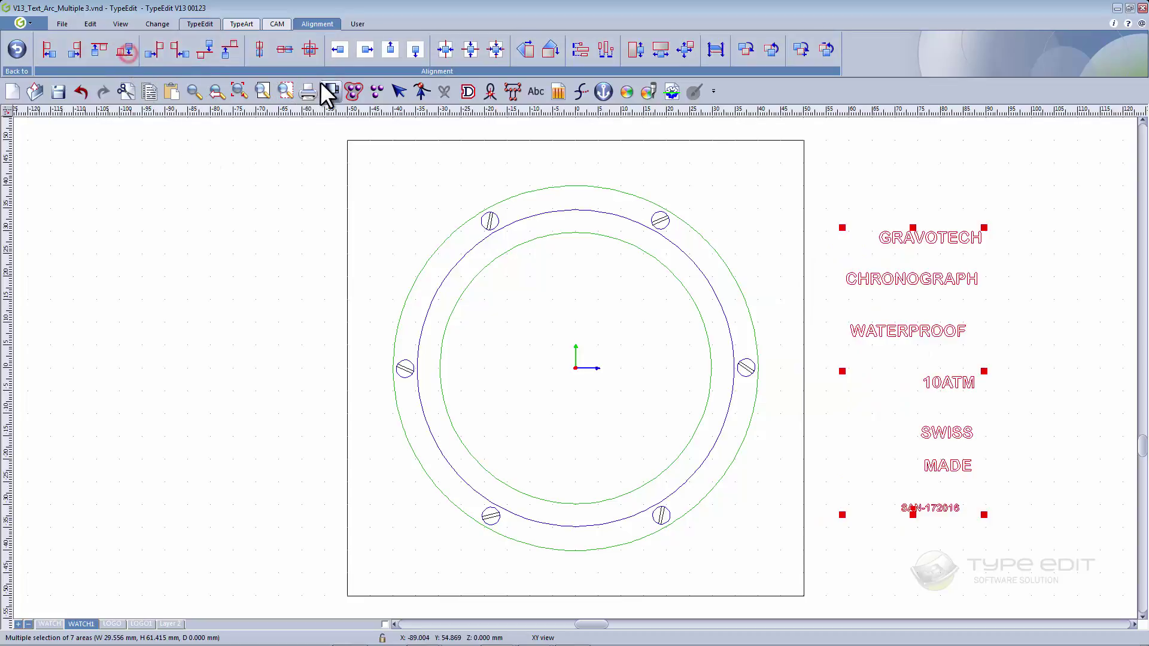
pyautogui.click(261, 48)
pyautogui.click(845, 199)
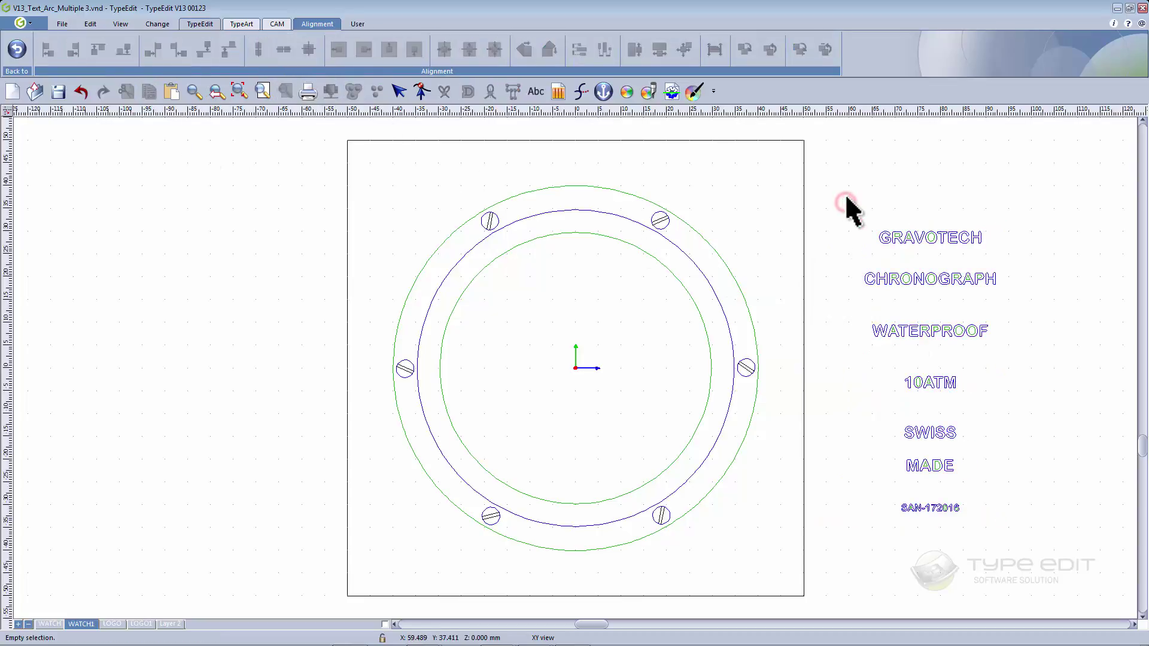
pyautogui.click(22, 50)
pyautogui.click(41, 49)
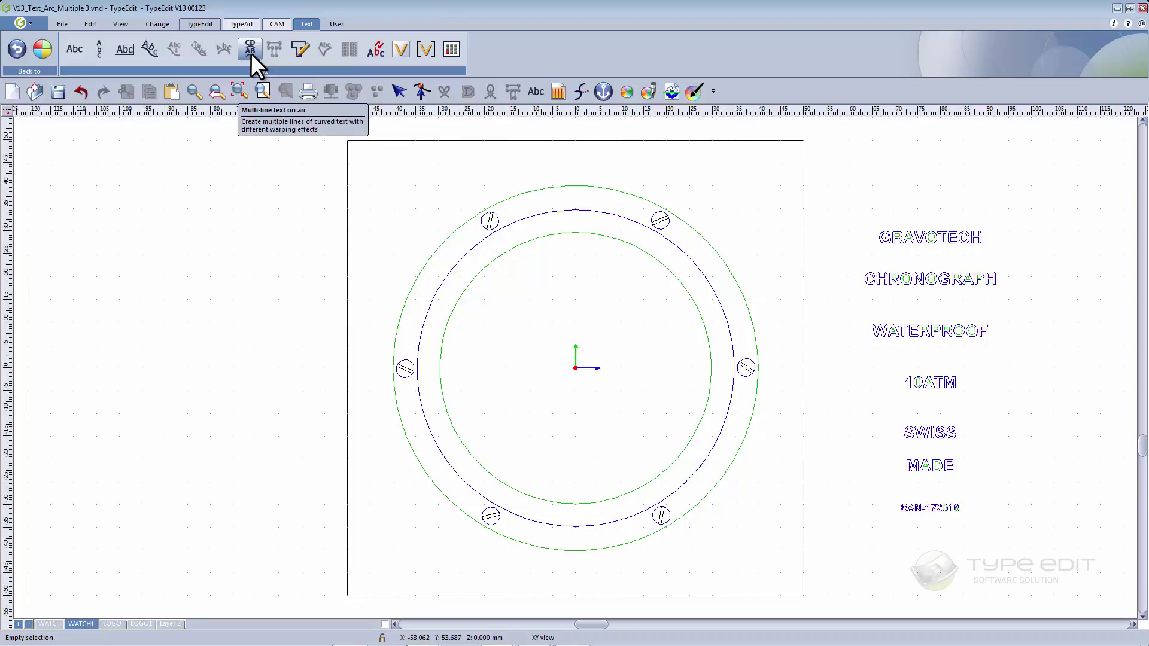
# Step: Select GRAVOTECH, CHRONOGRAPH, WATERPROOF, 10ATM, SWISS and MADE, then open Multi-line text on arc
pyautogui.click(928, 242)
pyautogui.keyDown('shift'); pyautogui.click(932, 280); pyautogui.keyUp('shift')
pyautogui.keyDown('shift'); pyautogui.click(934, 331); pyautogui.keyUp('shift')
pyautogui.keyDown('shift'); pyautogui.click(937, 383); pyautogui.keyUp('shift')
pyautogui.keyDown('shift'); pyautogui.click(934, 435); pyautogui.keyUp('shift')
pyautogui.keyDown('shift'); pyautogui.click(932, 465); pyautogui.keyUp('shift')
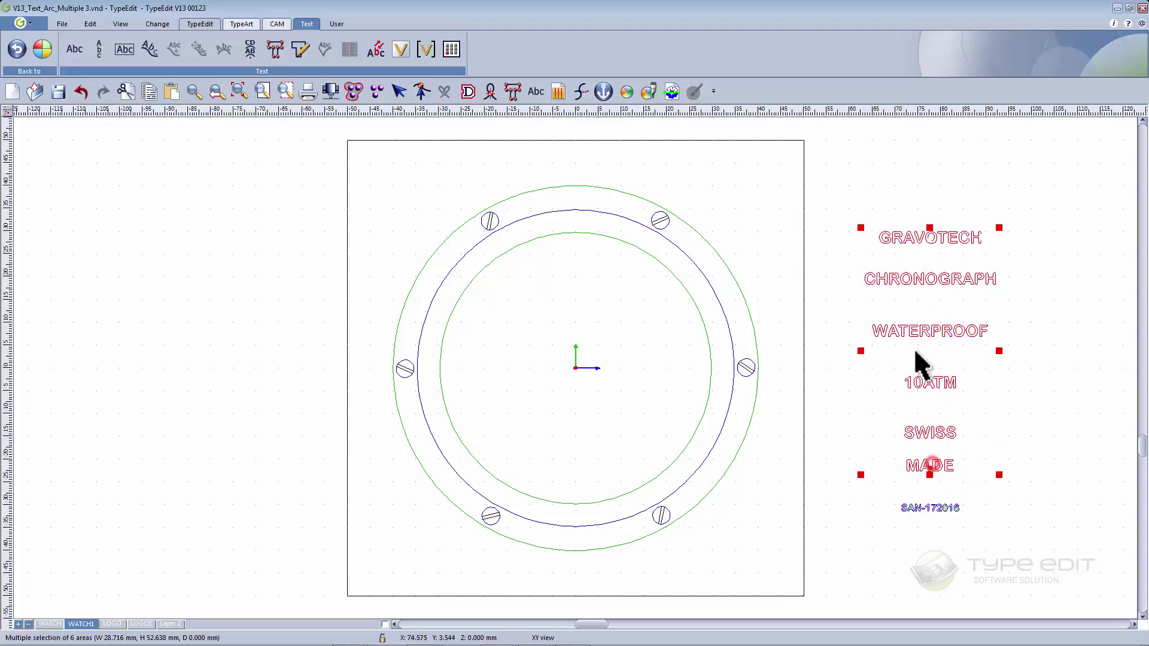
pyautogui.click(250, 49)
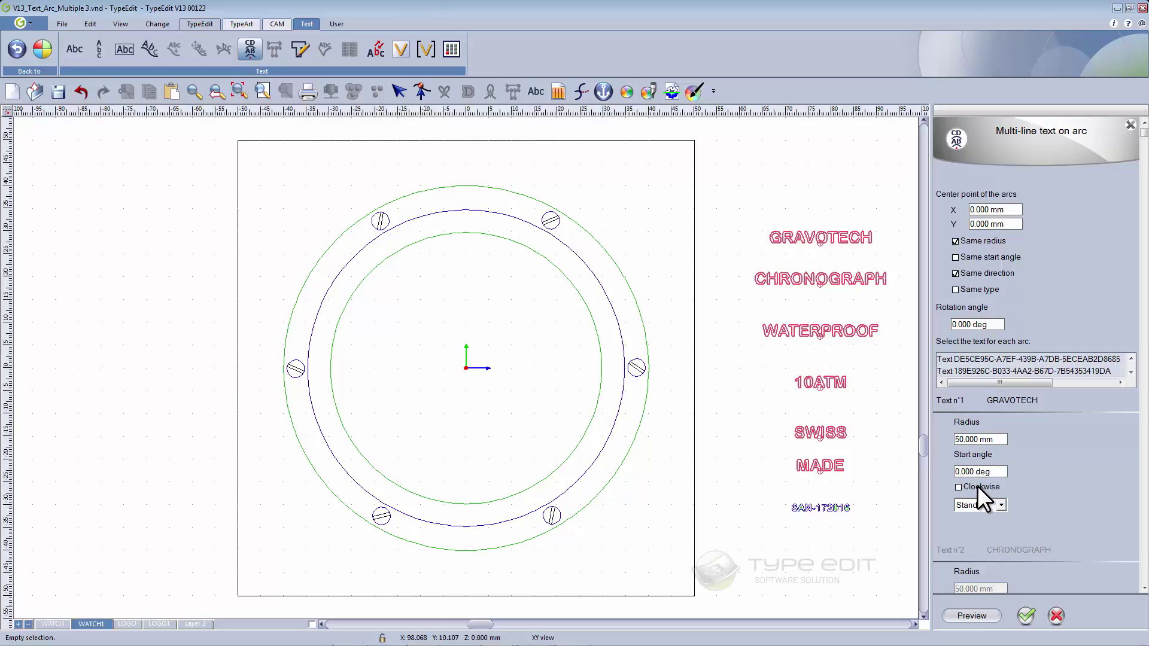
# Step: Keep the Standard arc type and 50 mm radius, with all six words sharing one text type
pyautogui.click(999, 504)
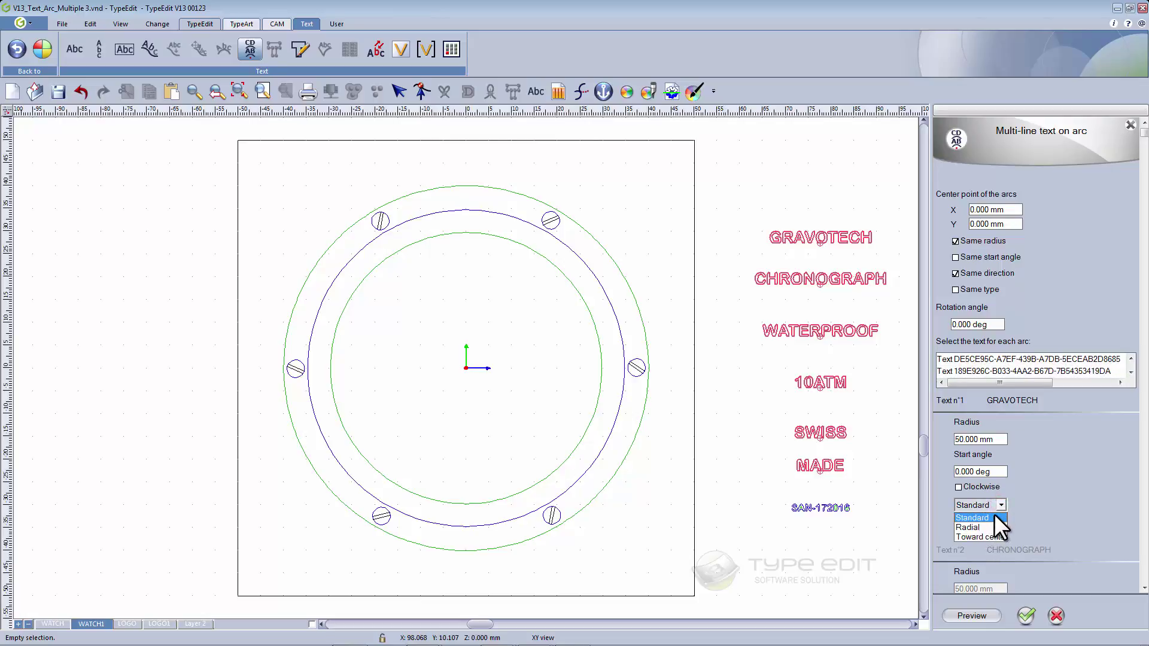
pyautogui.click(1003, 502)
pyautogui.click(1065, 468)
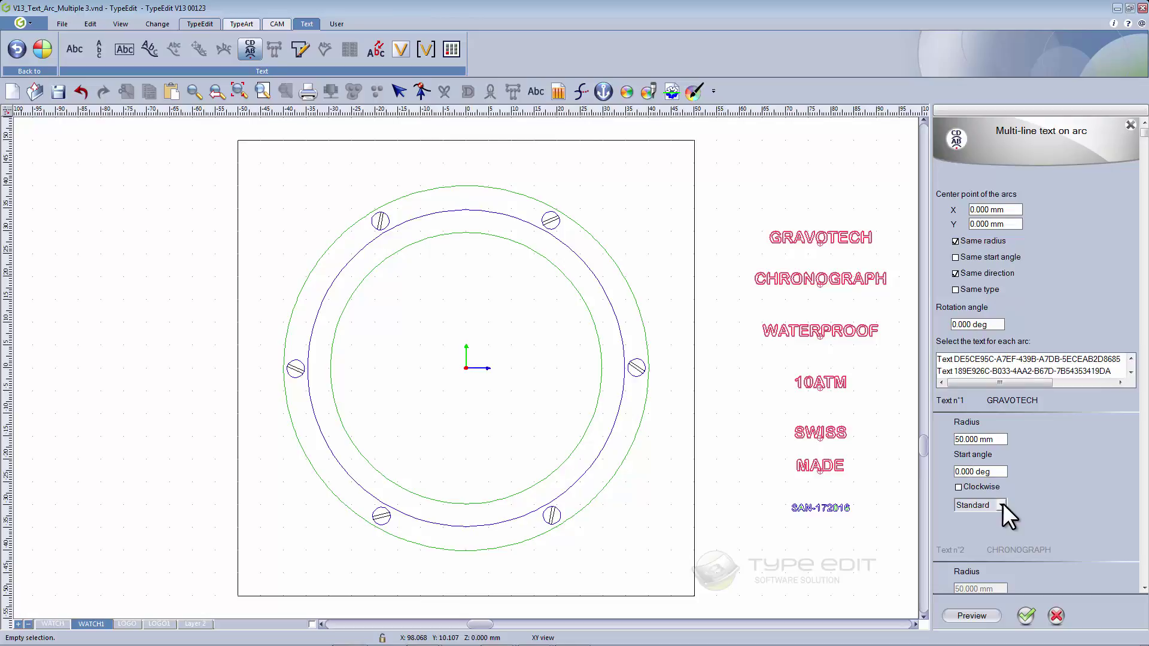
pyautogui.click(993, 441)
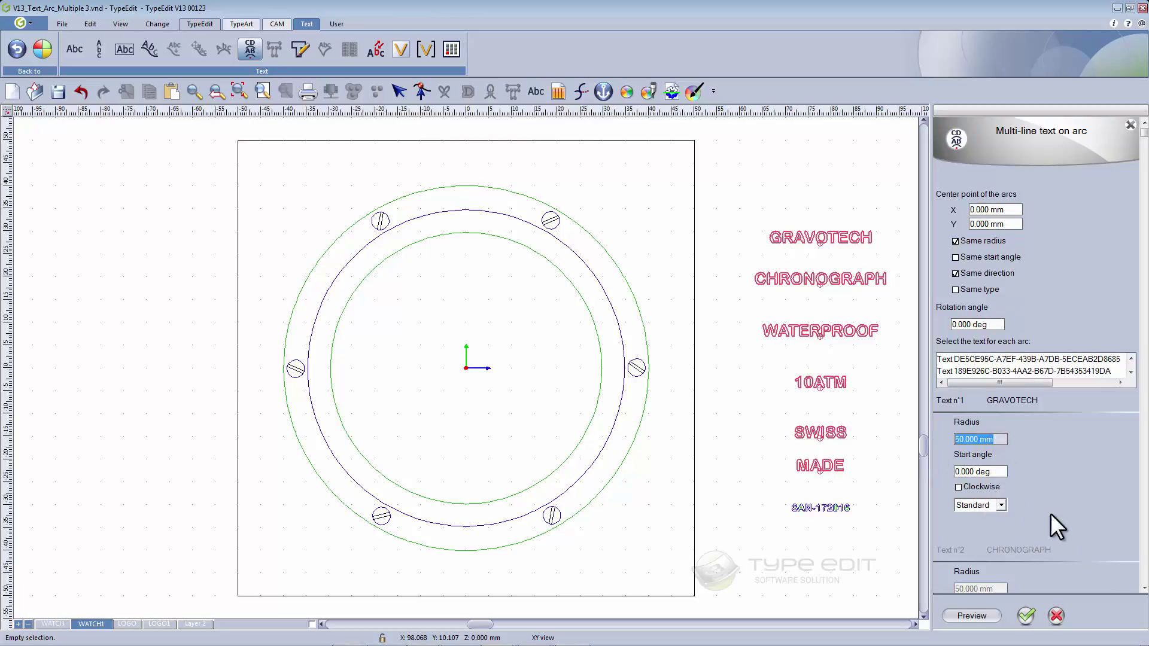
pyautogui.scroll(-3, 1144, 591)
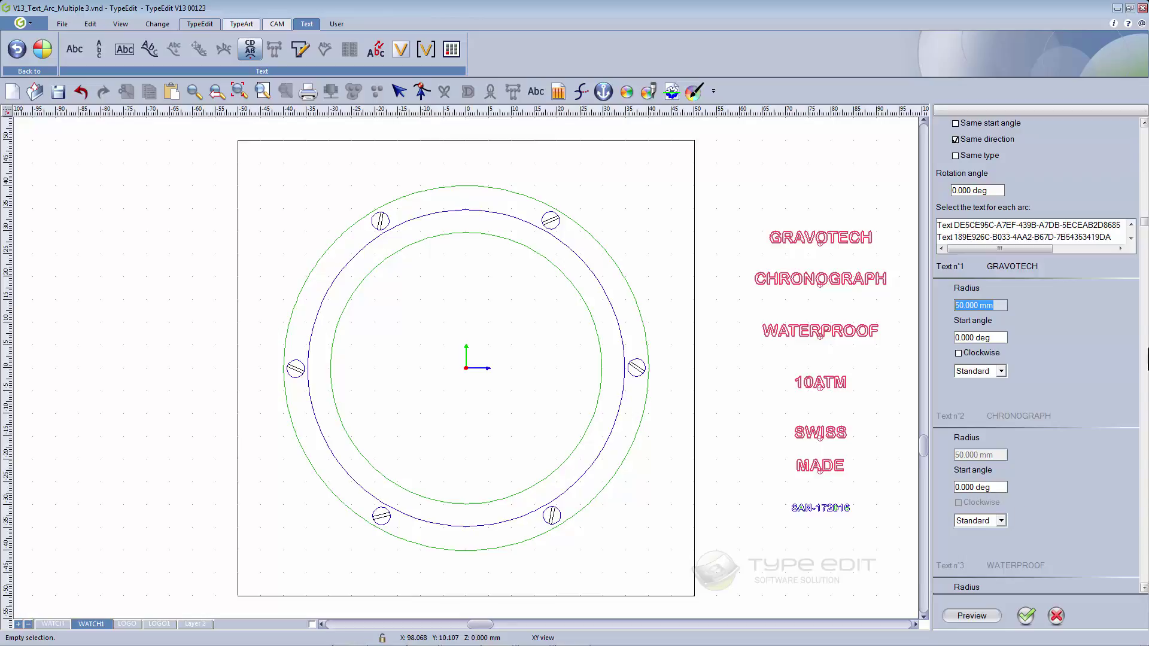
pyautogui.scroll(2, 1140, 153)
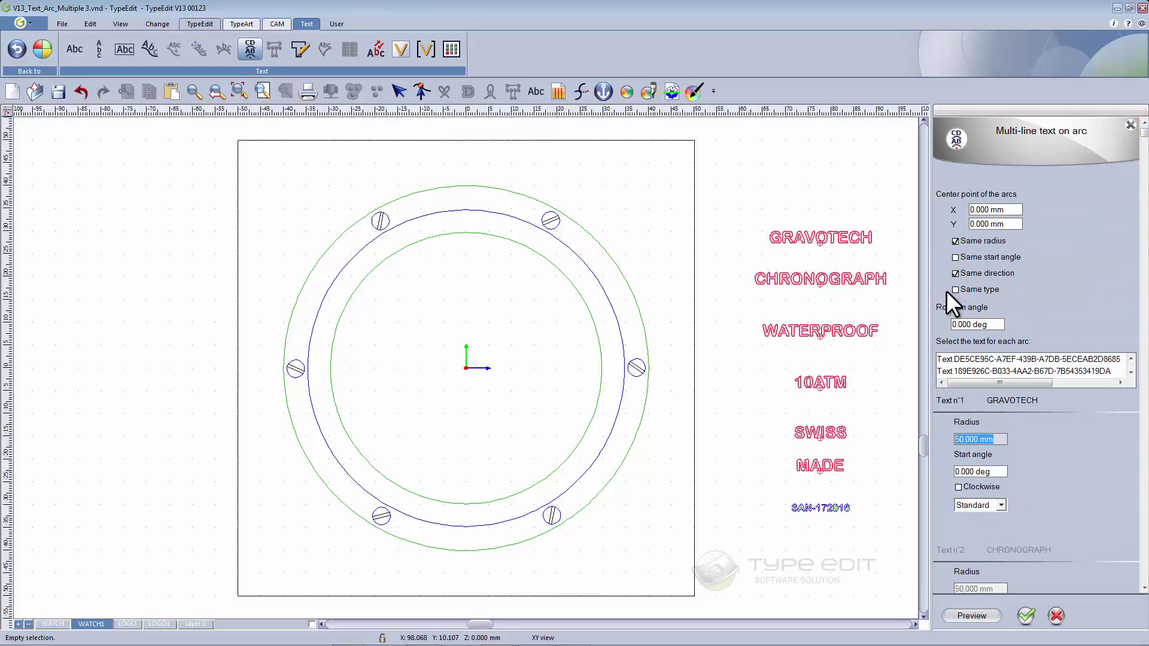
pyautogui.click(955, 289)
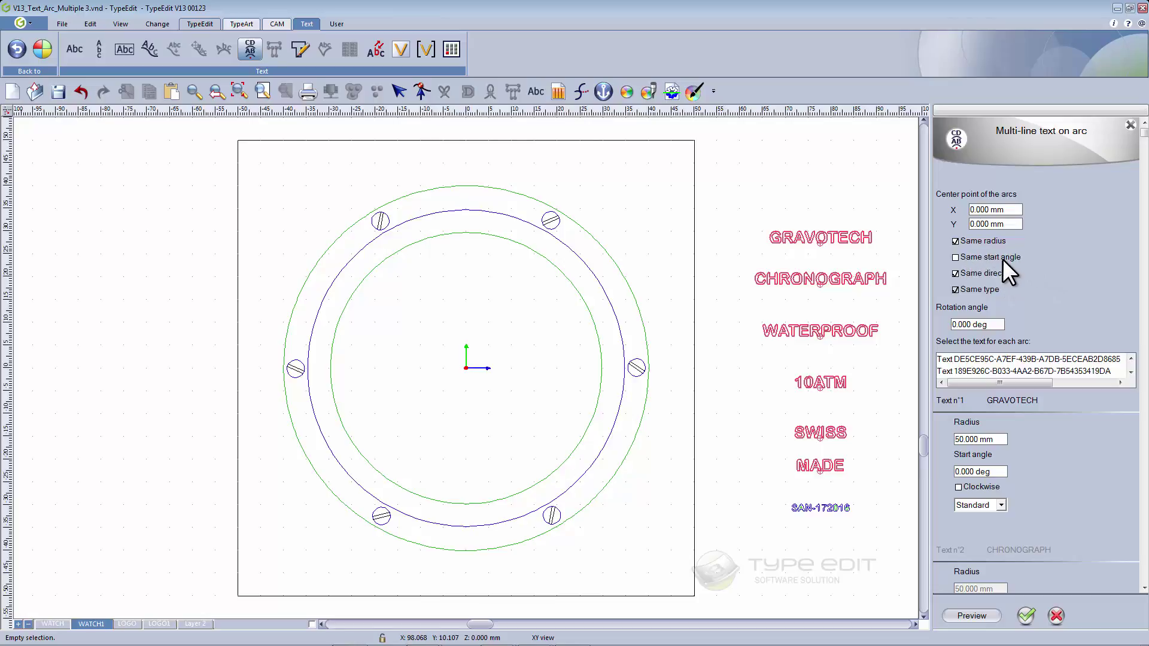
# Step: Set the arc radius to 36.3 mm and GRAVOTECH's start angle to 90°
pyautogui.click(999, 439)
pyautogui.write('36.3')
pyautogui.click(997, 472)
pyautogui.moveTo(998, 472); pyautogui.dragTo(930, 472)
pyautogui.write('90')
pyautogui.click(1143, 588)
pyautogui.click(1143, 588)
pyautogui.click(1143, 588)
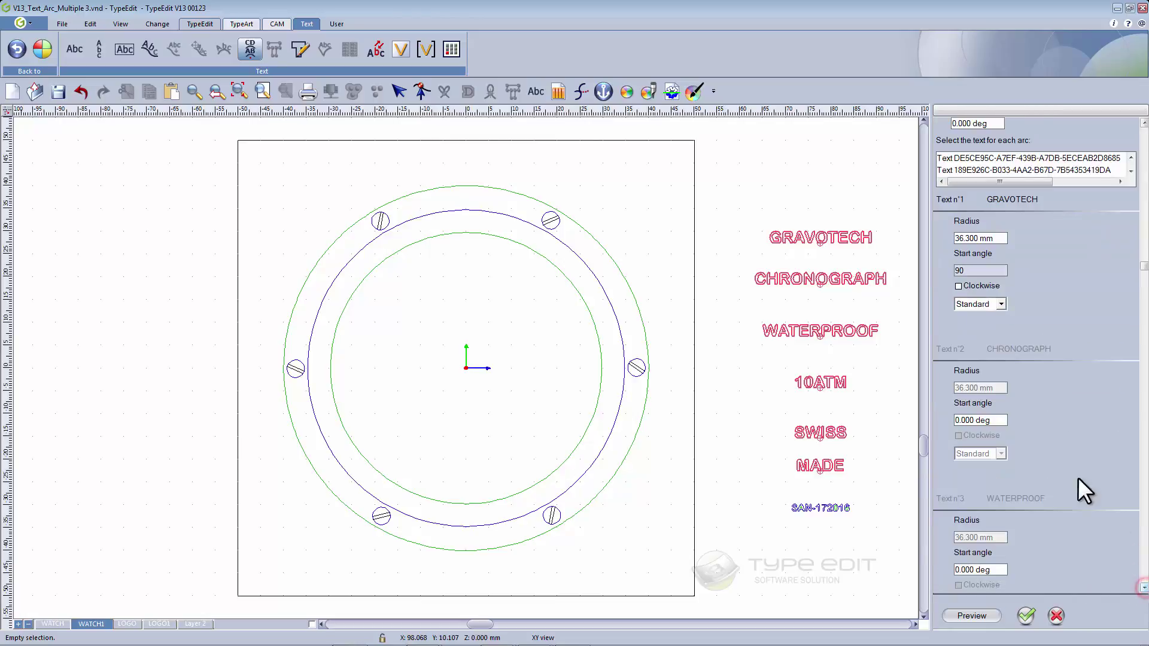
# Step: Set CHRONOGRAPH's start angle to 30° and WATERPROOF's to -30°, then make the arcs clockwise
pyautogui.moveTo(1001, 420); pyautogui.dragTo(920, 419)
pyautogui.write('30')
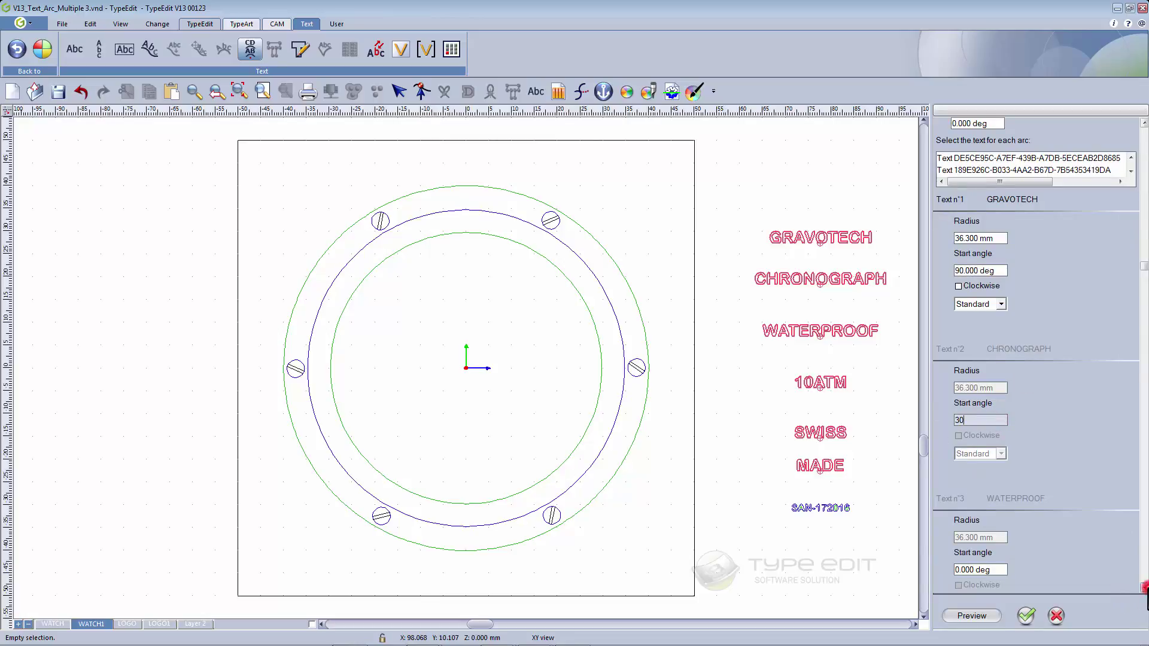
pyautogui.click(1143, 588)
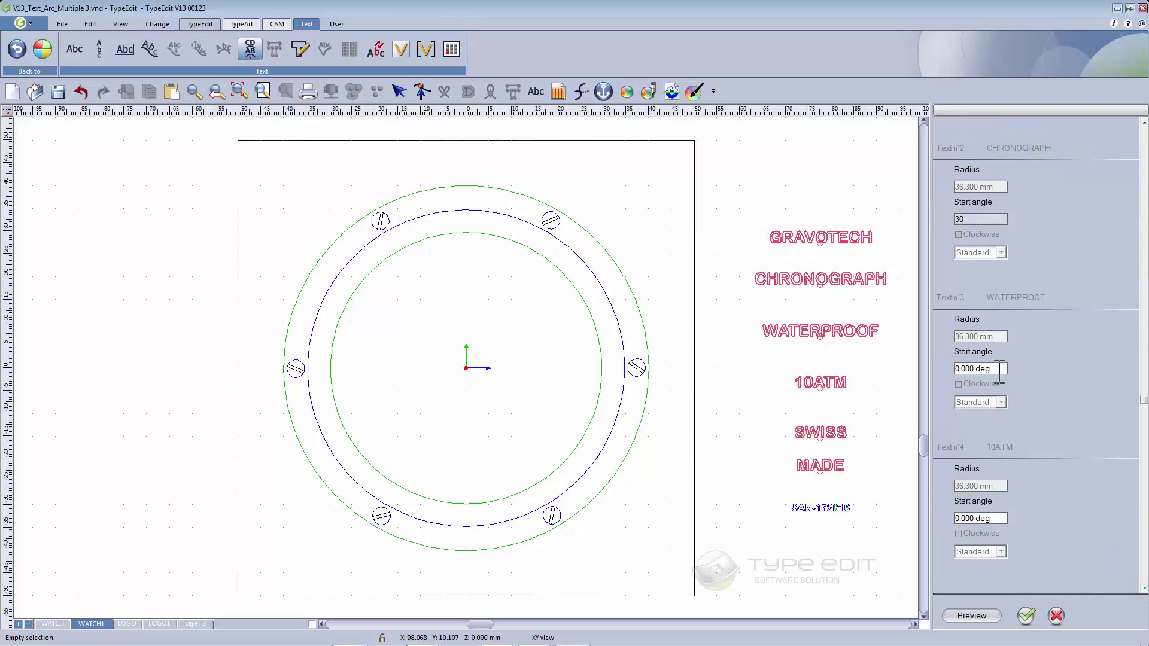
pyautogui.moveTo(996, 369); pyautogui.dragTo(943, 367)
pyautogui.write('-30')
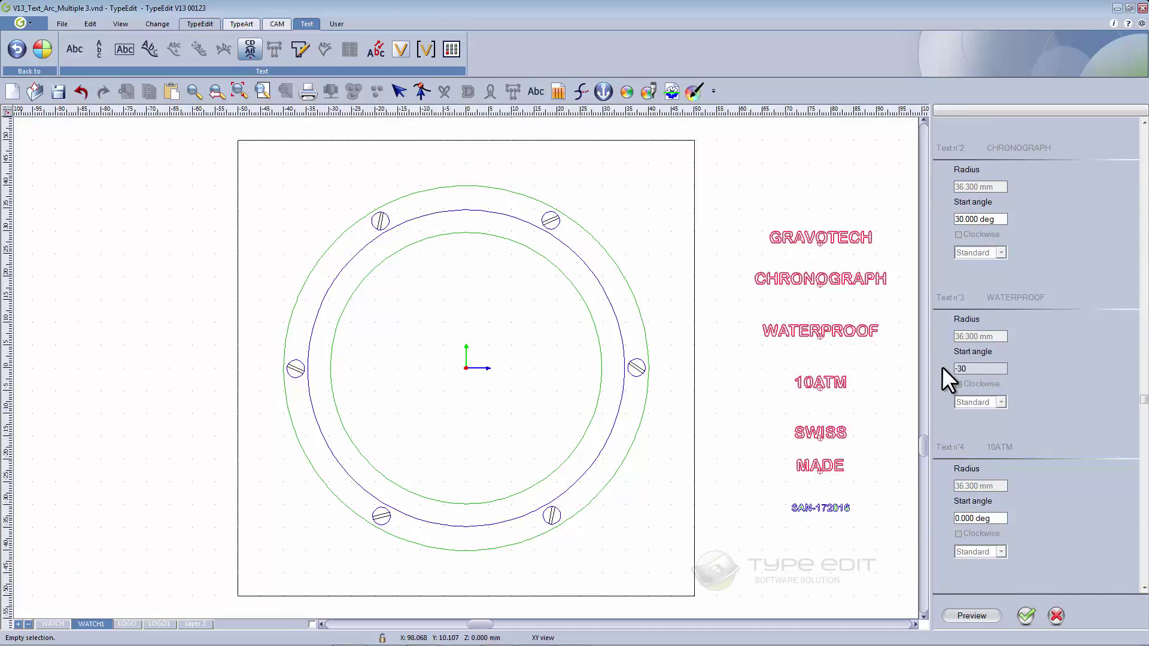
pyautogui.click(971, 615)
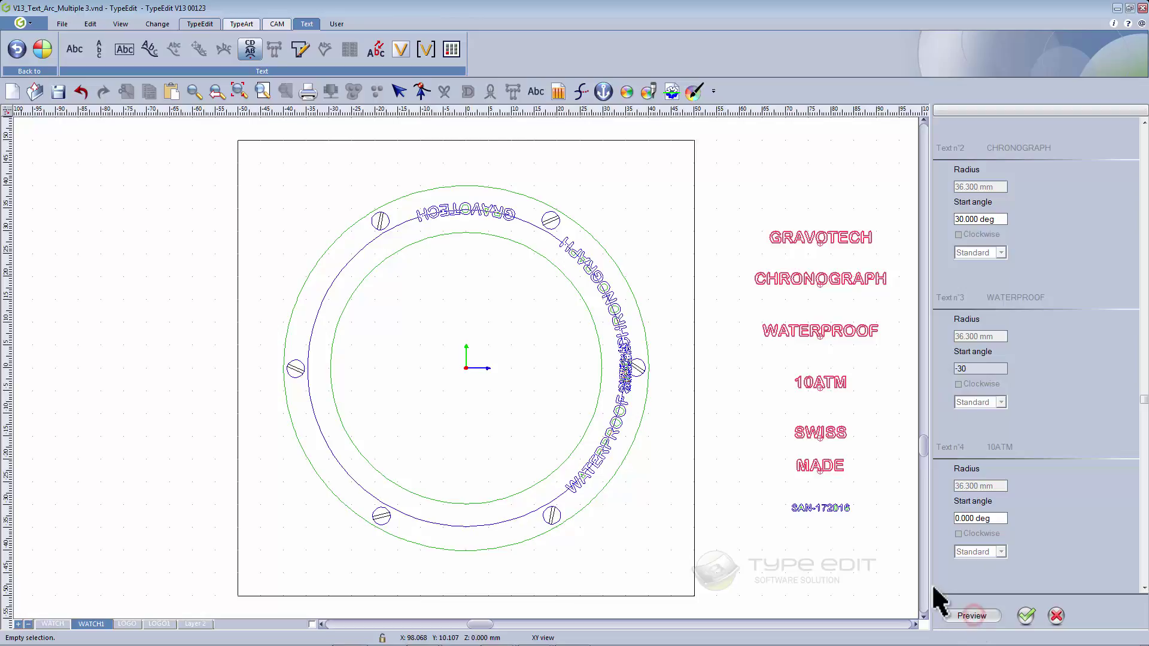
pyautogui.moveTo(1144, 403); pyautogui.dragTo(1143, 225)
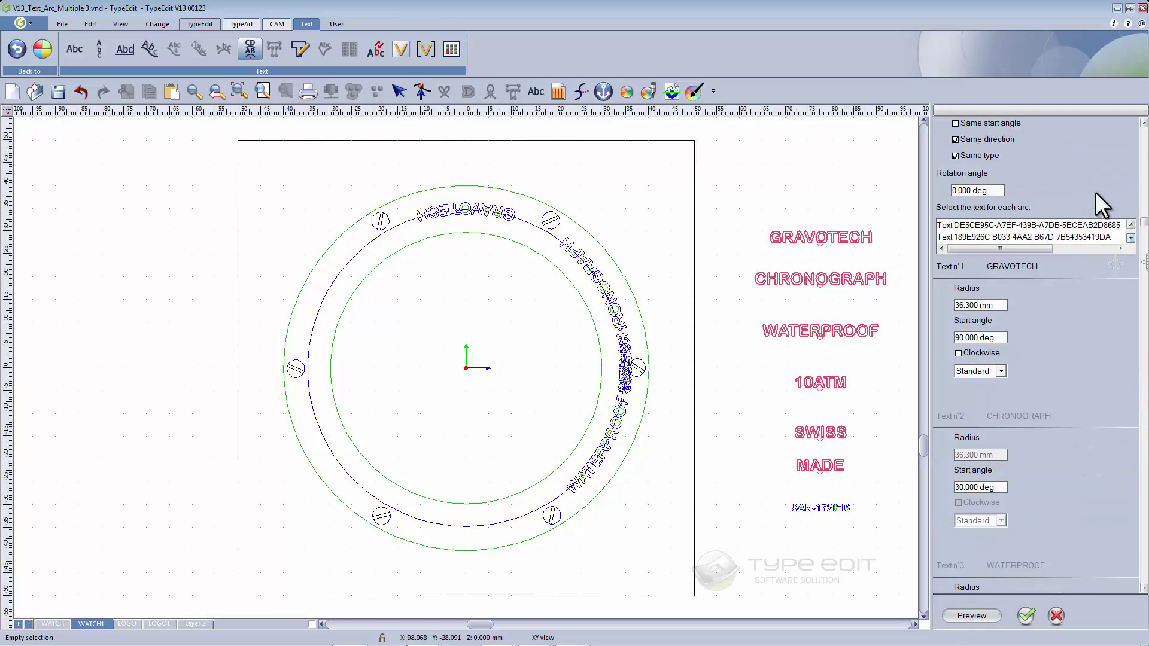
pyautogui.click(959, 353)
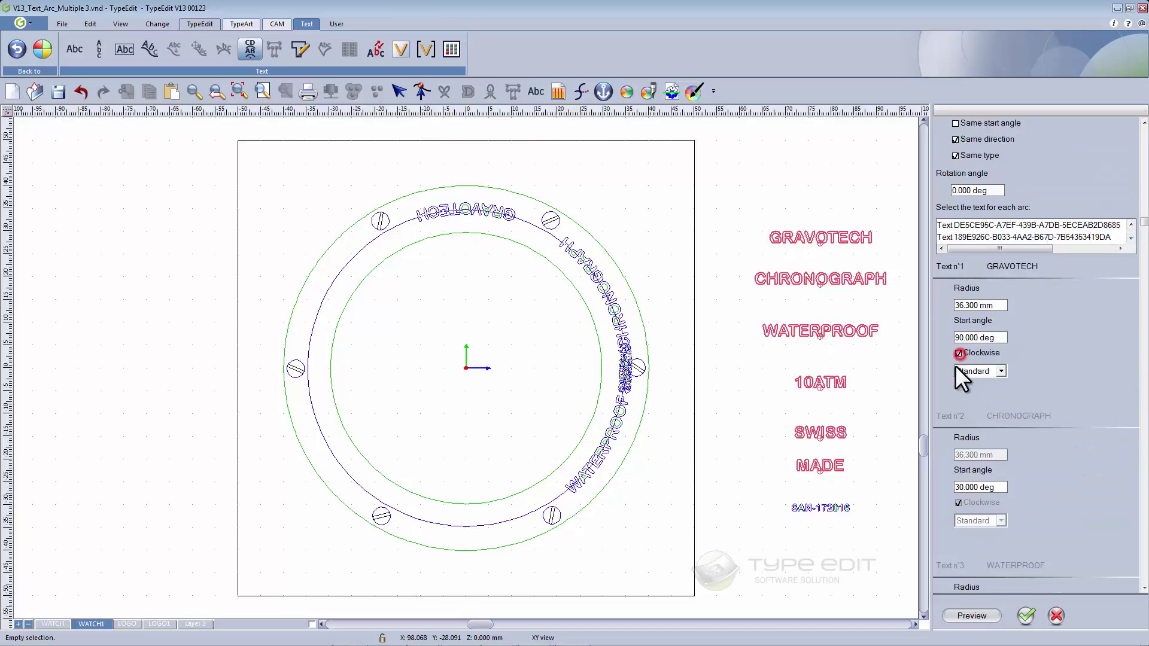
pyautogui.click(971, 616)
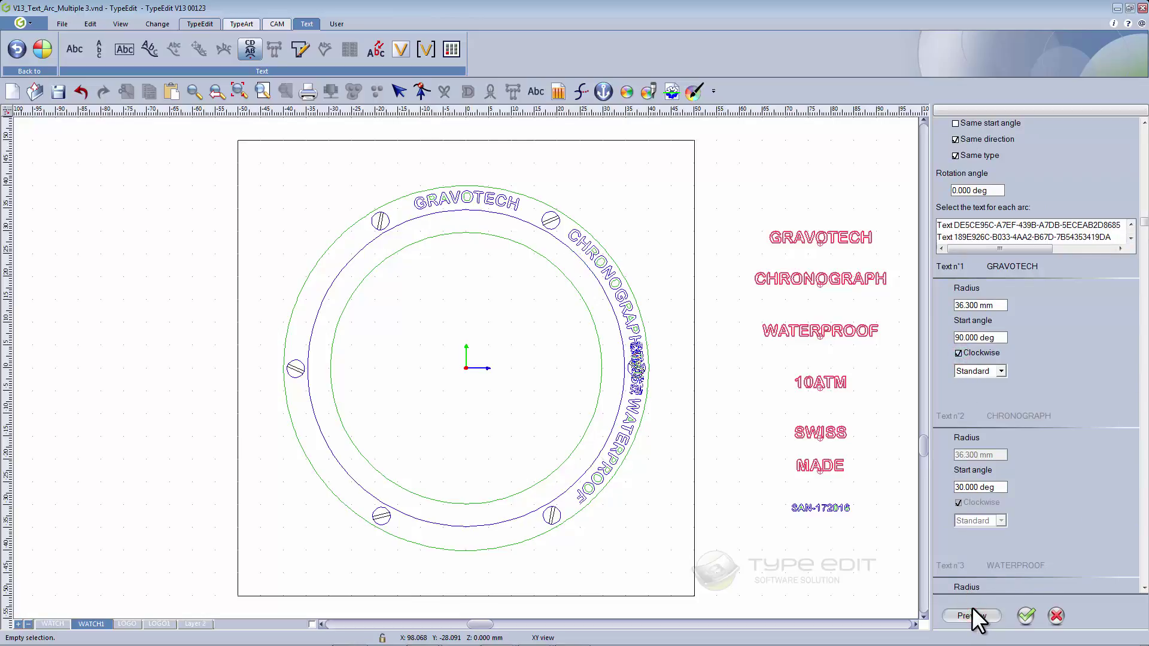
# Step: Set the remaining start angles to -90°, 210° and 150°, then preview and apply
pyautogui.click(1143, 588)
pyautogui.click(1143, 588)
pyautogui.click(1143, 588)
pyautogui.click(1143, 588)
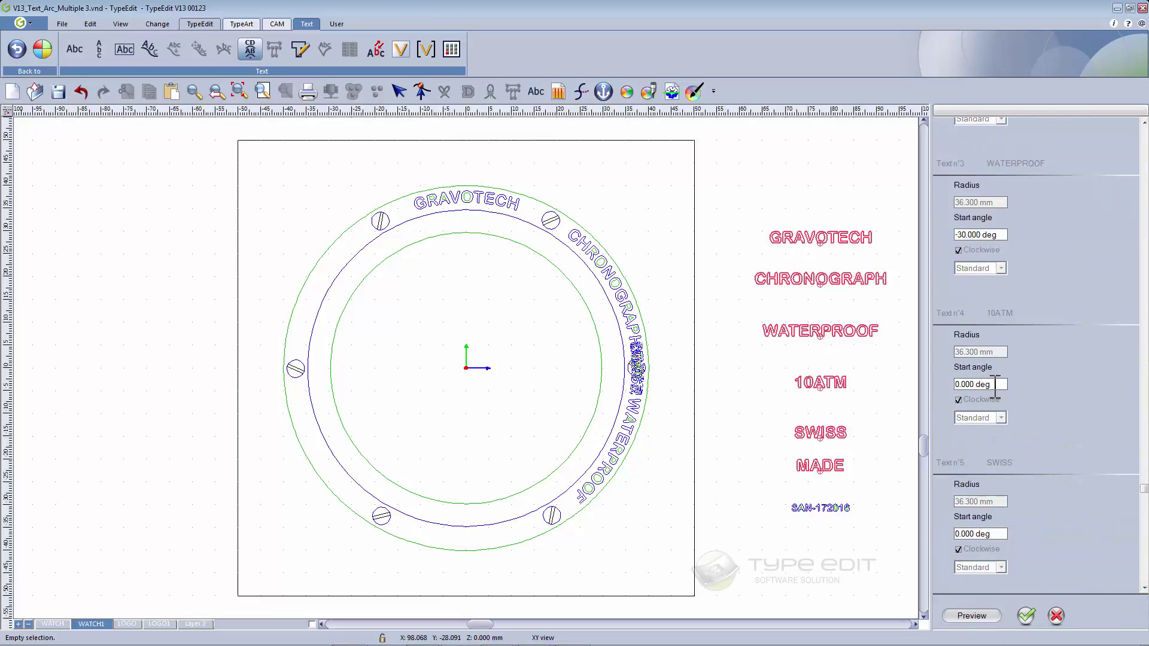
pyautogui.moveTo(1005, 384); pyautogui.dragTo(927, 386)
pyautogui.write('-90')
pyautogui.moveTo(1004, 534); pyautogui.dragTo(927, 532)
pyautogui.write('210')
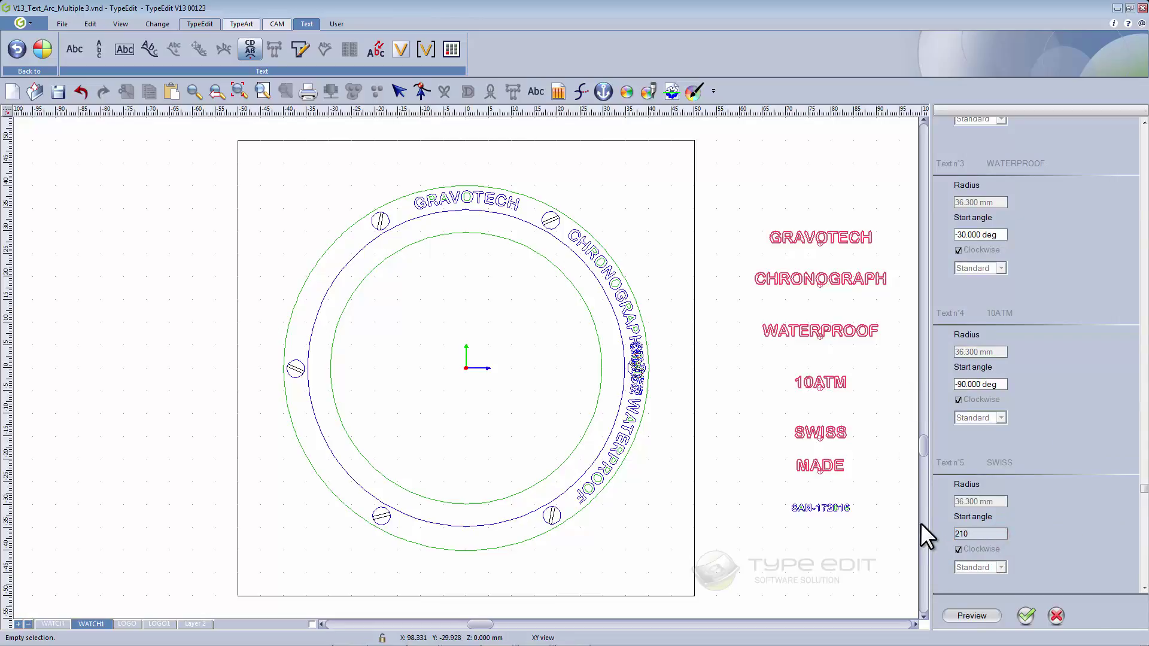
pyautogui.click(1143, 586)
pyautogui.moveTo(995, 549); pyautogui.dragTo(930, 549)
pyautogui.write('150')
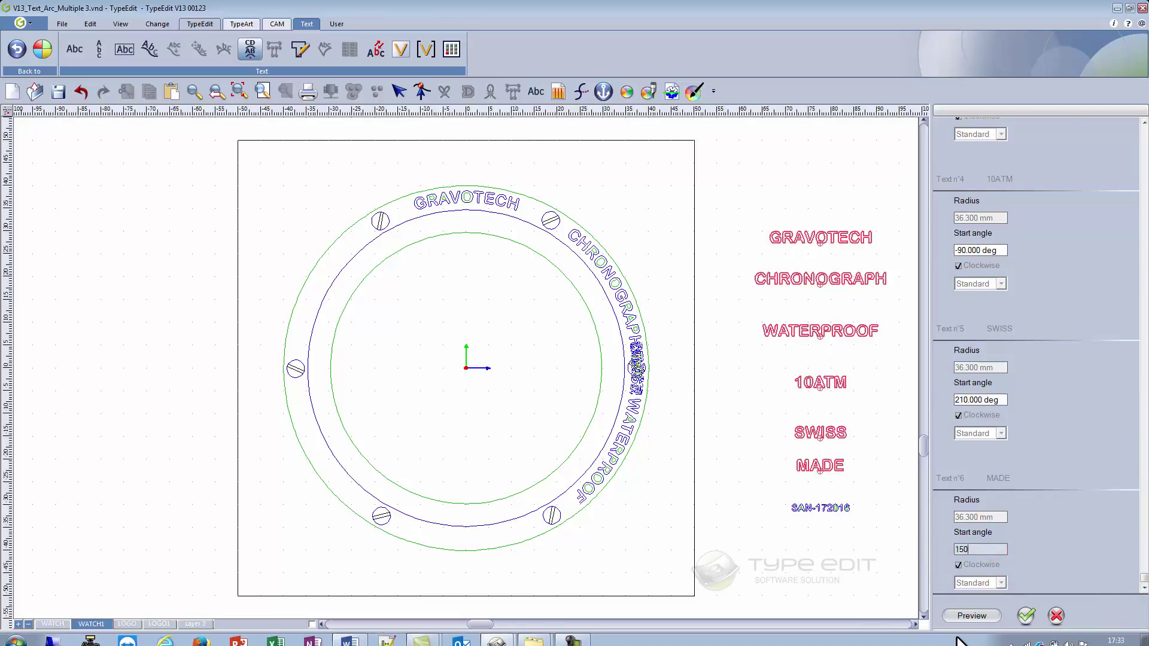
pyautogui.click(966, 612)
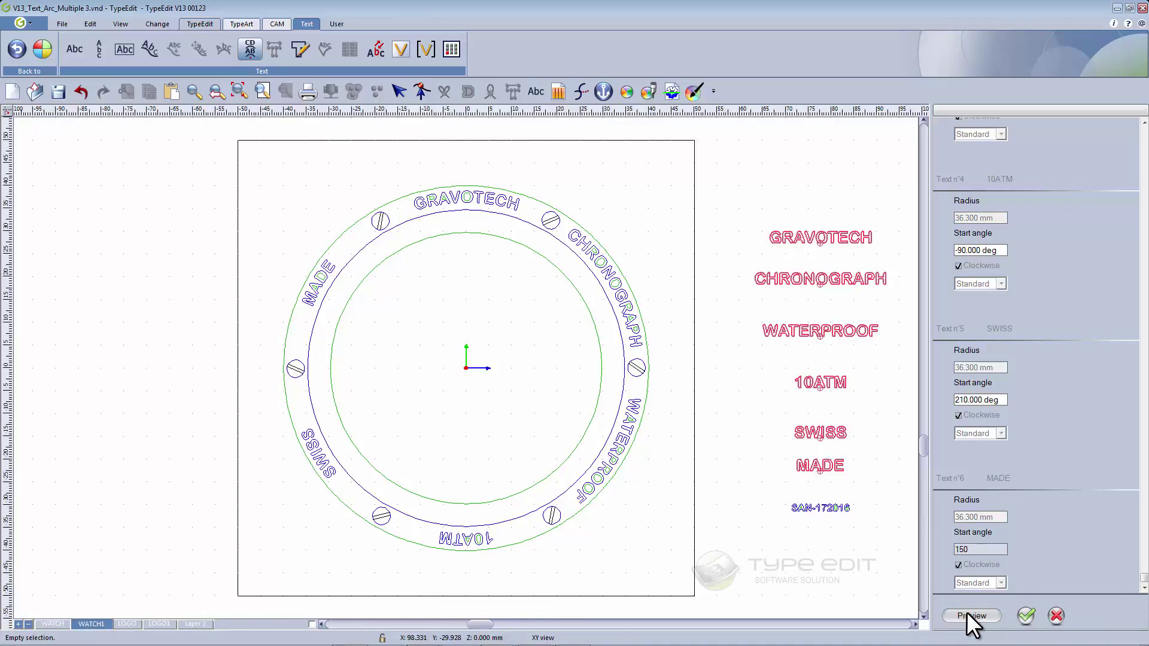
pyautogui.click(1027, 617)
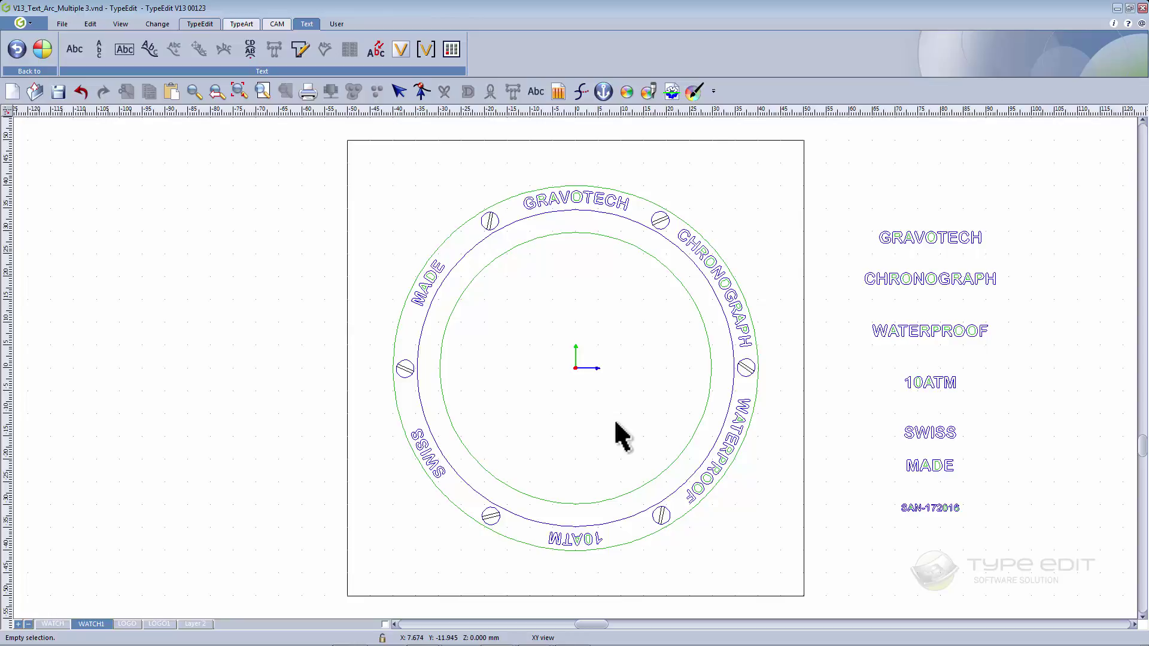
# Step: Place SAN-172016 on a 28 mm arc with a -90° start angle and apply it
pyautogui.click(916, 507)
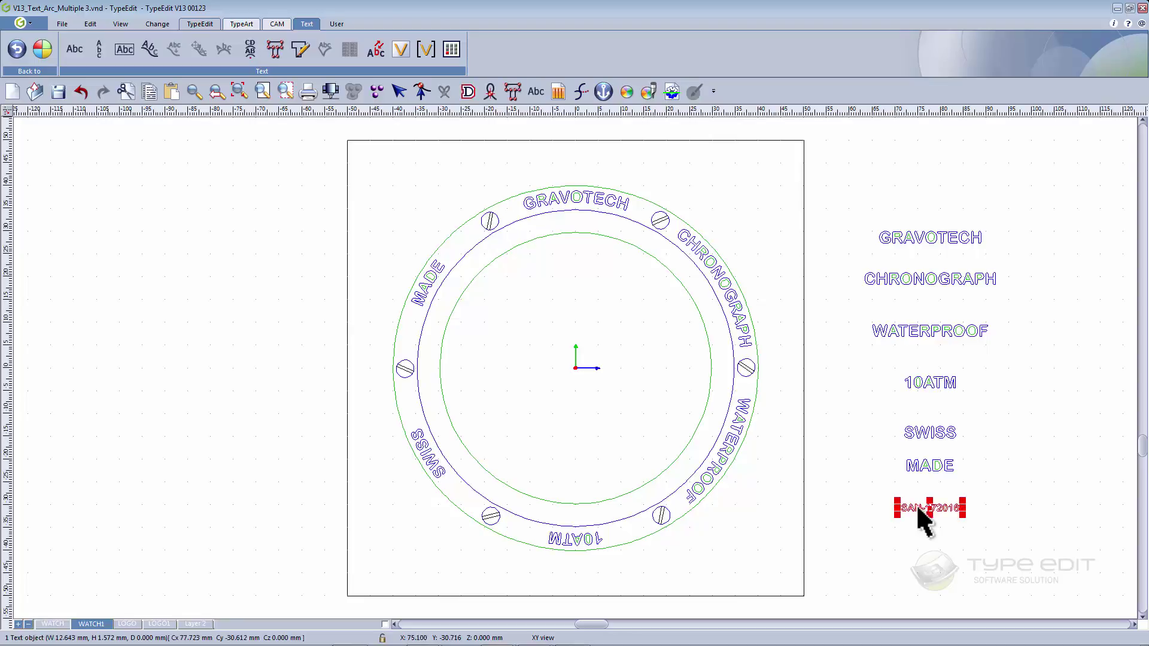
pyautogui.click(255, 51)
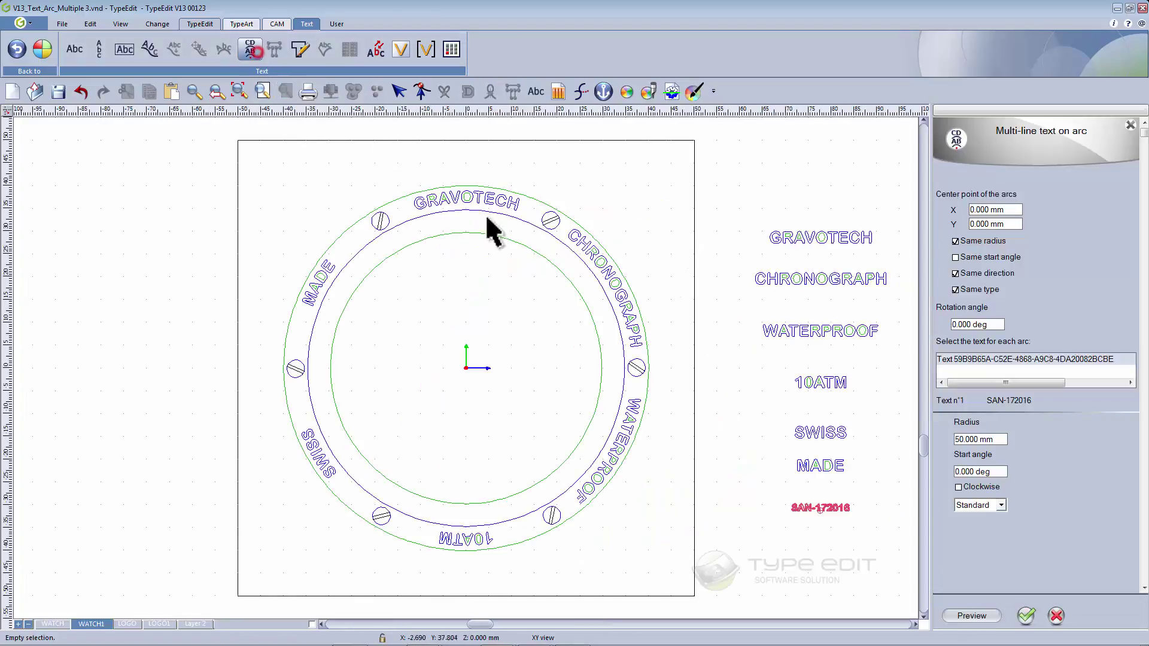
pyautogui.click(997, 439)
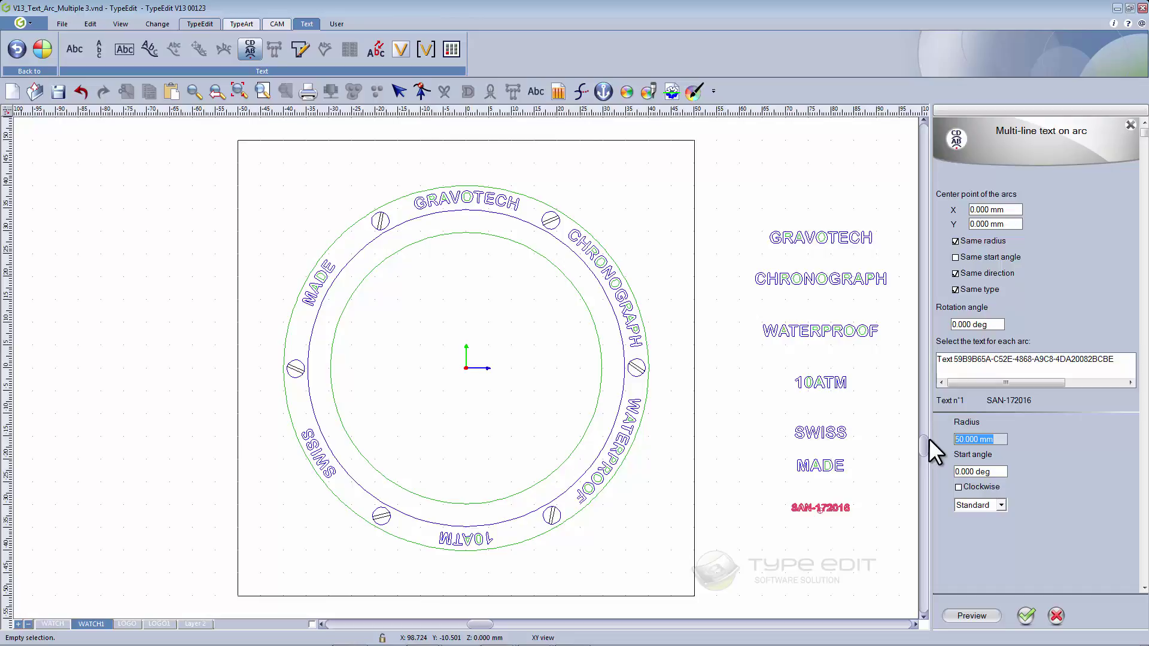
pyautogui.write('28')
pyautogui.click(984, 472)
pyautogui.write('-90')
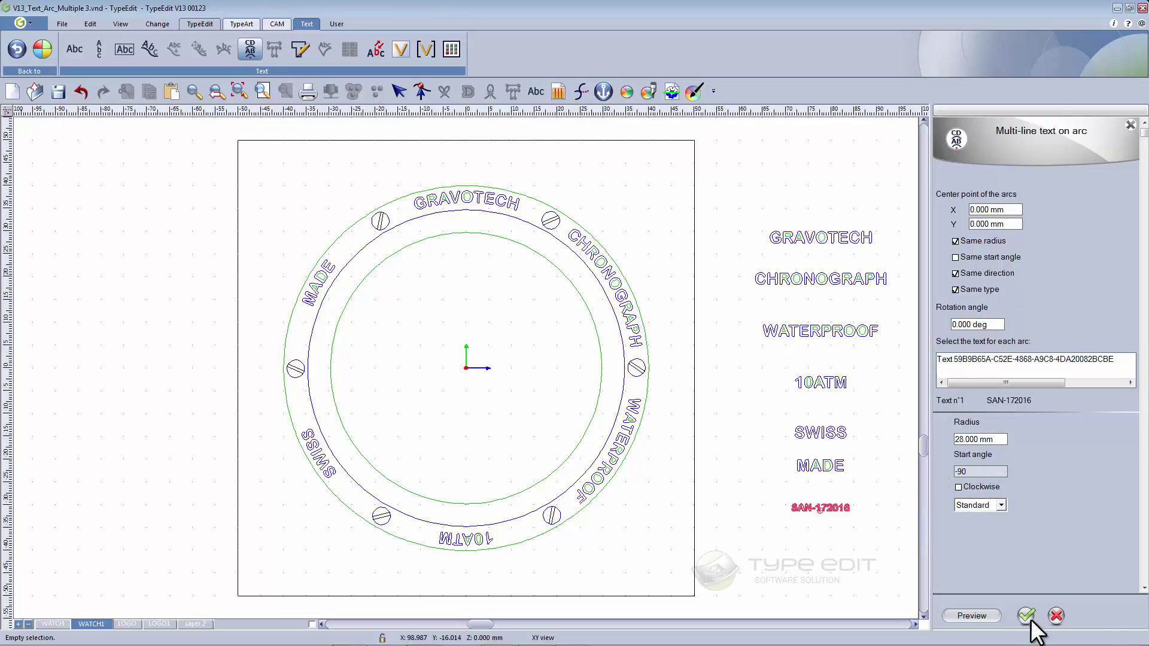
pyautogui.click(972, 615)
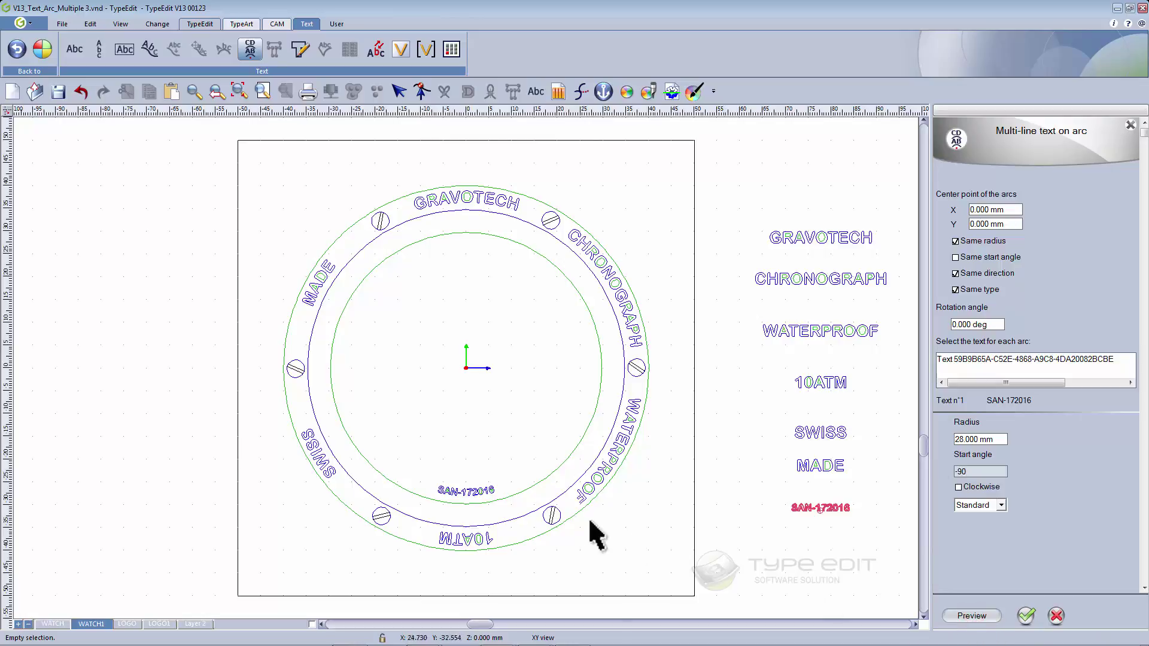
pyautogui.click(1027, 616)
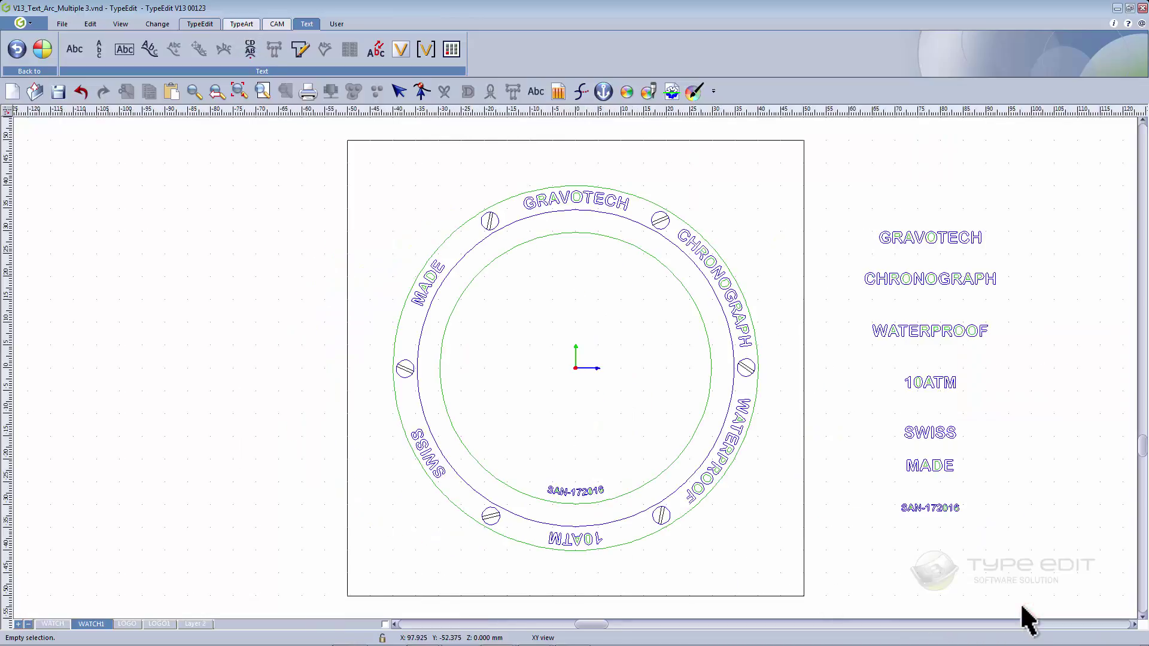
# Step: Insert the Type 3 logo symbol and resize it proportionally to 48 mm wide
pyautogui.click(564, 325)
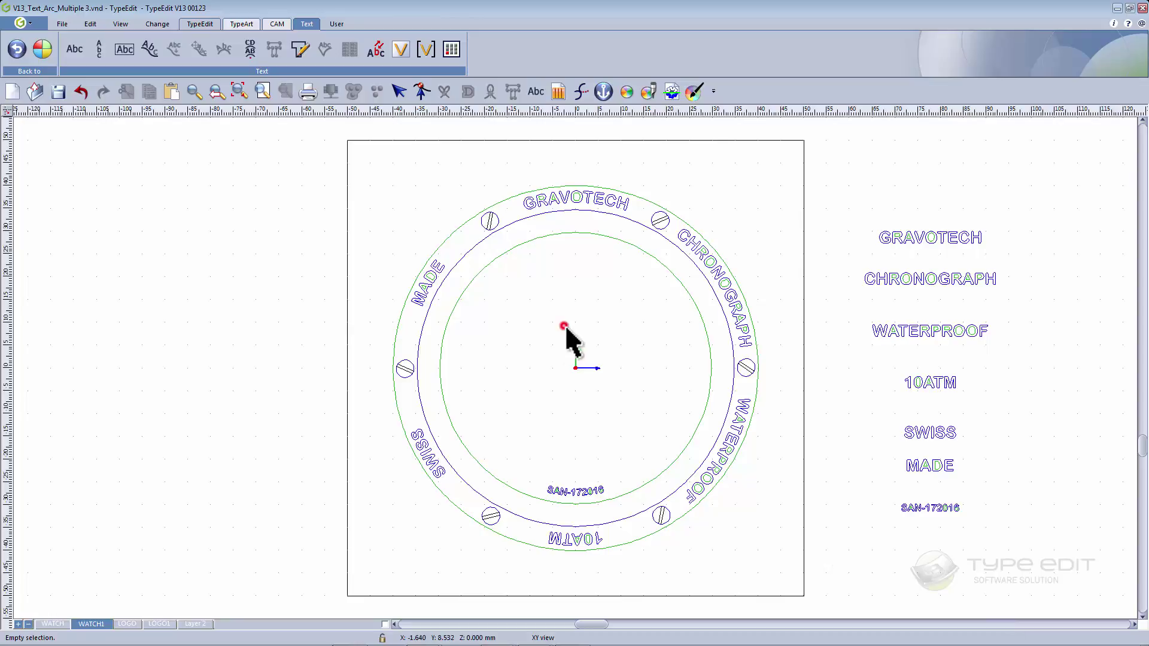
pyautogui.click(558, 92)
pyautogui.doubleClick(794, 245)
pyautogui.click(559, 367)
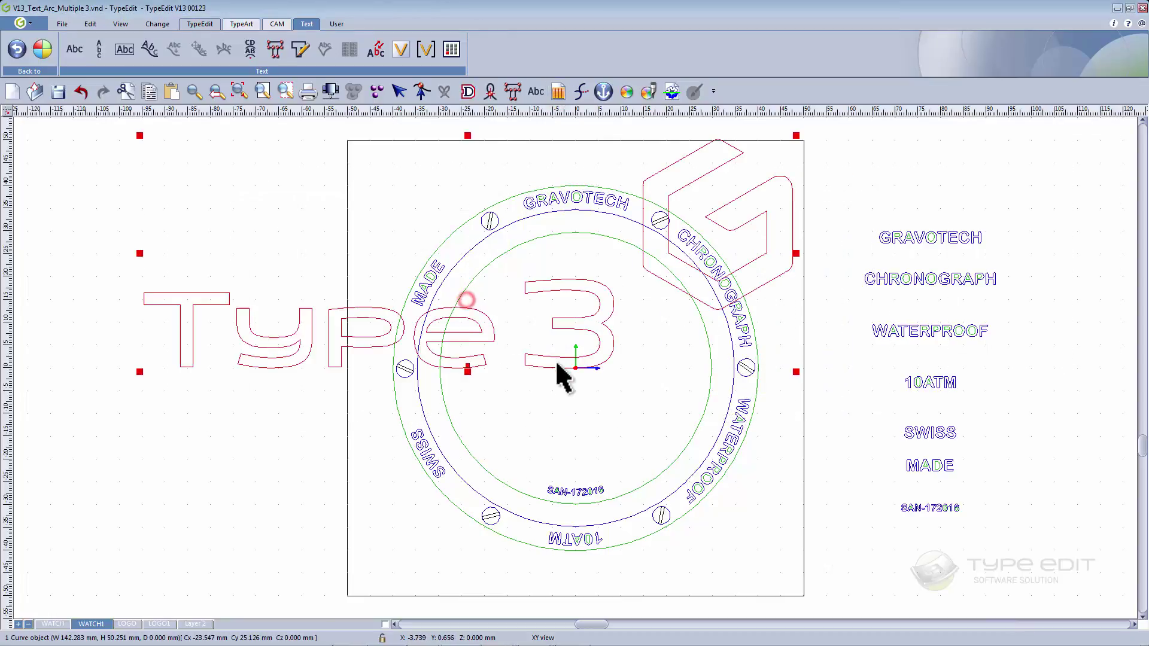
pyautogui.scroll(-3, 560, 353)
pyautogui.moveTo(372, 256); pyautogui.dragTo(418, 306)
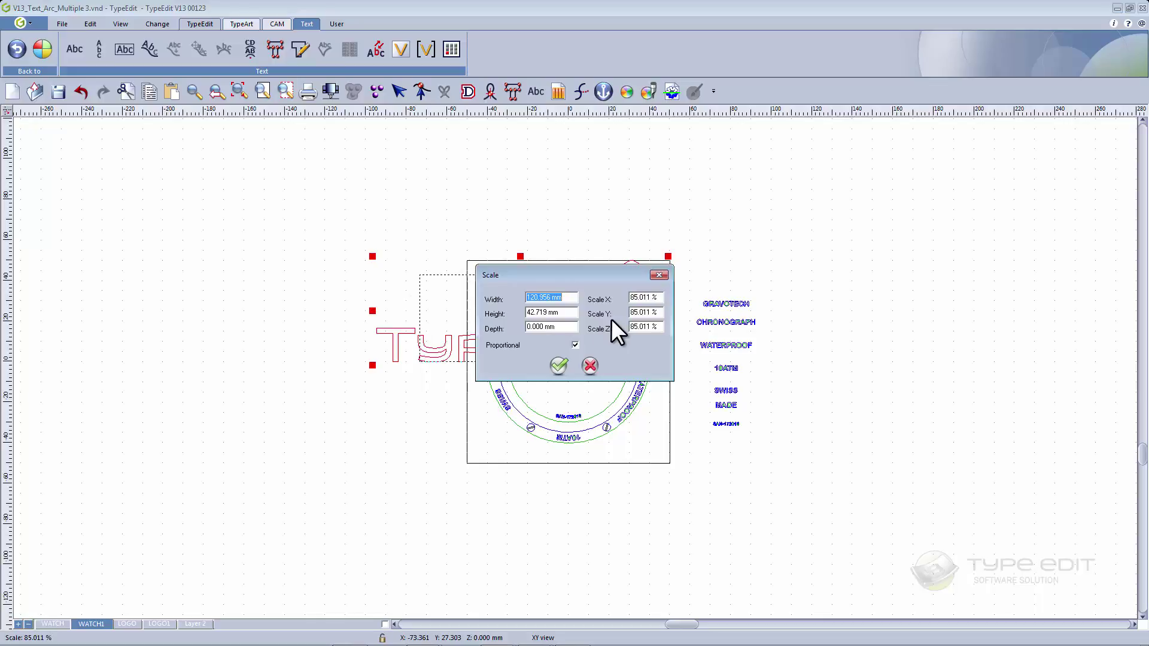
pyautogui.write('48')
pyautogui.press('Tab')
pyautogui.click(558, 362)
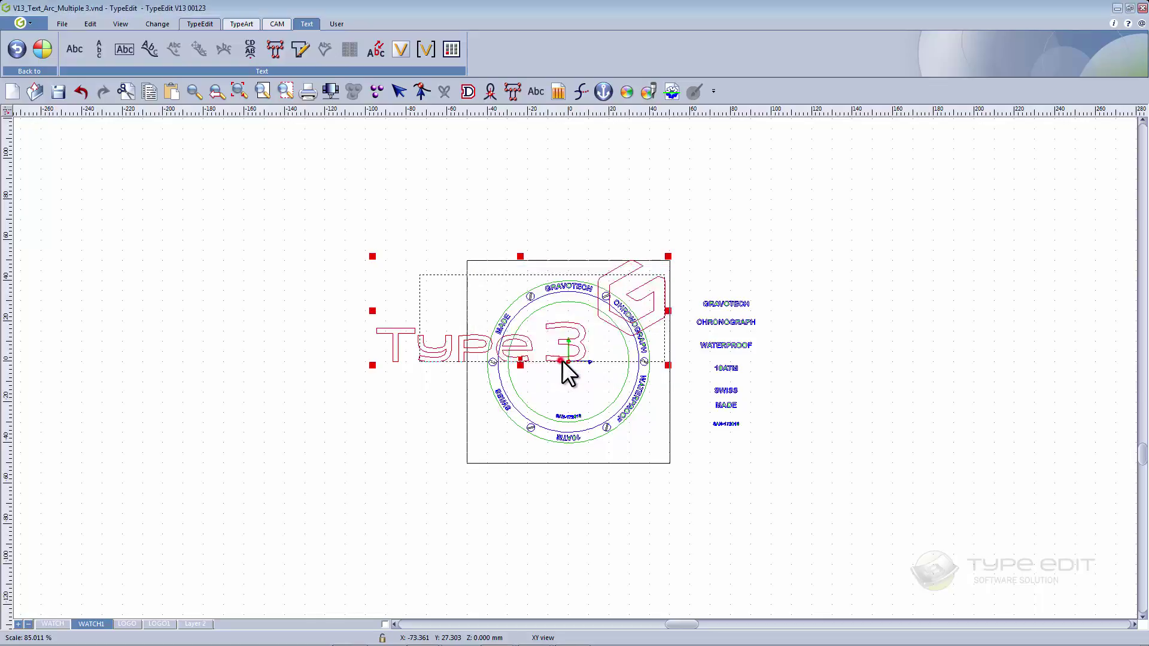
# Step: Centre the Type 3 logo on the origin, fit the drawing in view, and deselect
pyautogui.click(16, 51)
pyautogui.click(122, 49)
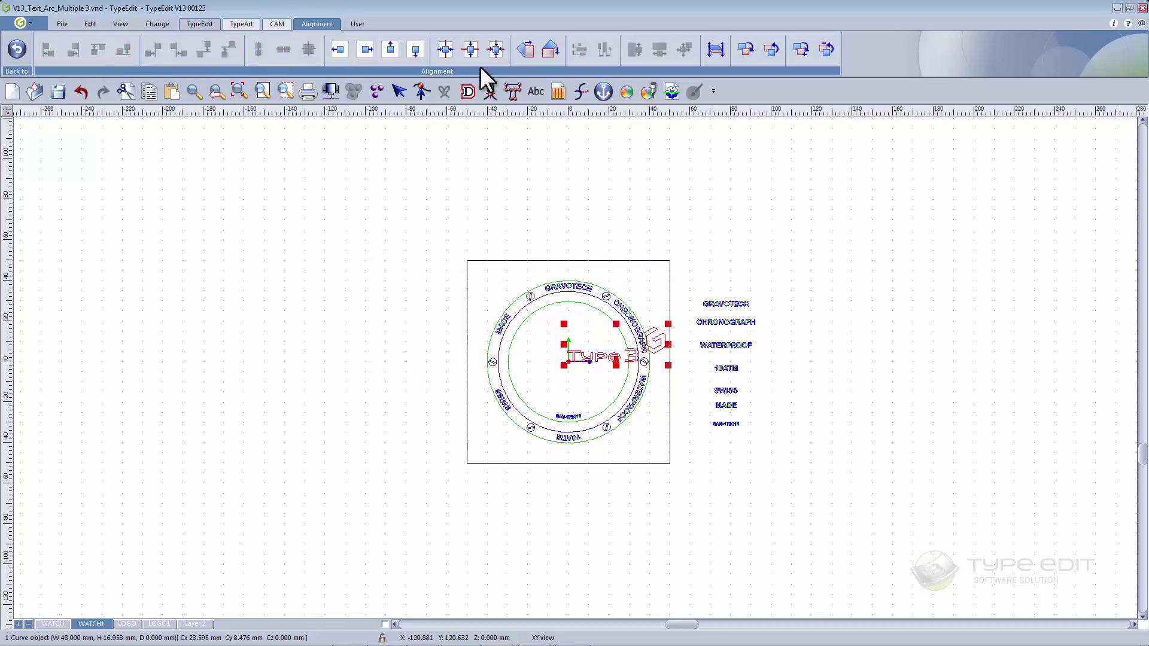
pyautogui.click(495, 50)
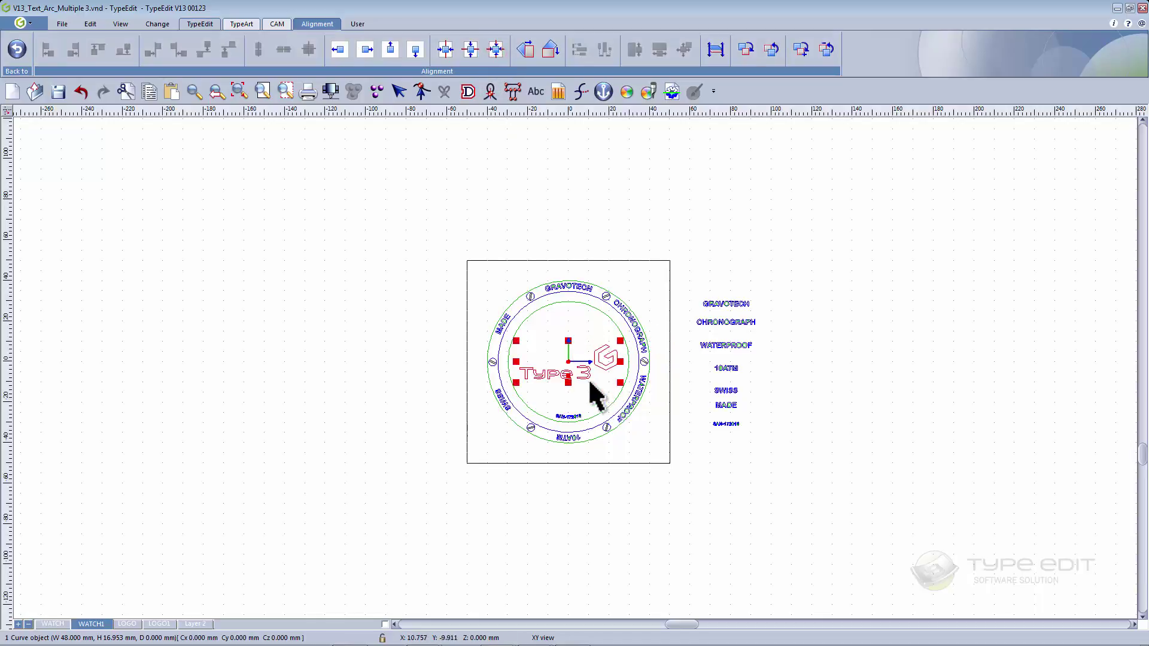
pyautogui.scroll(2, 592, 371)
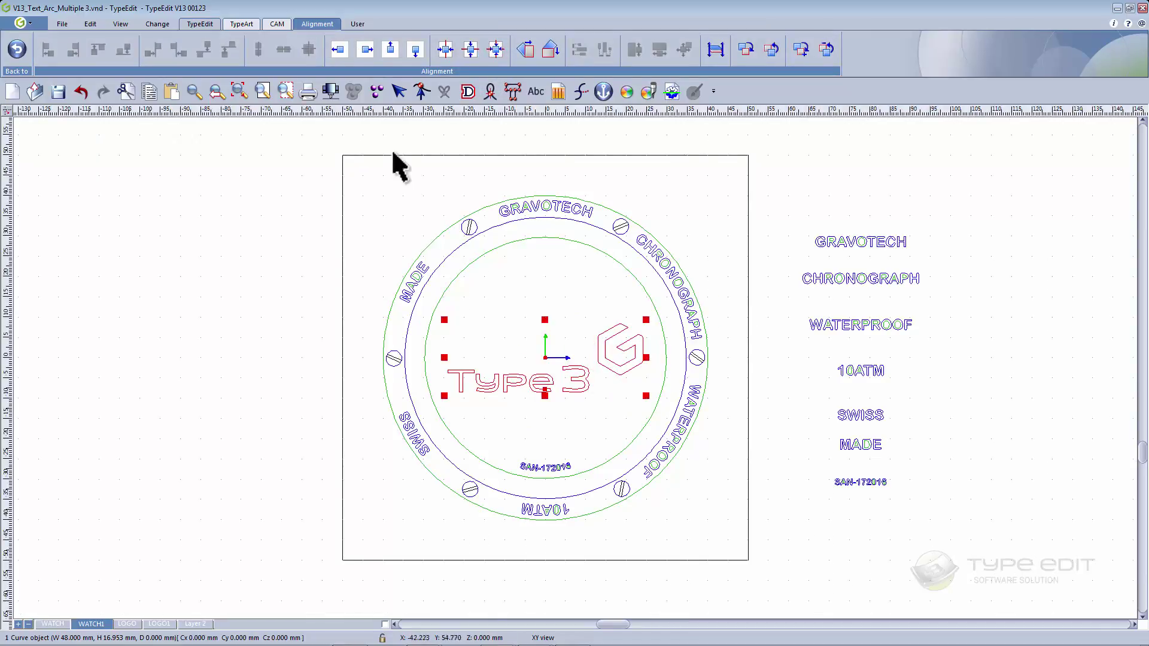
pyautogui.click(286, 93)
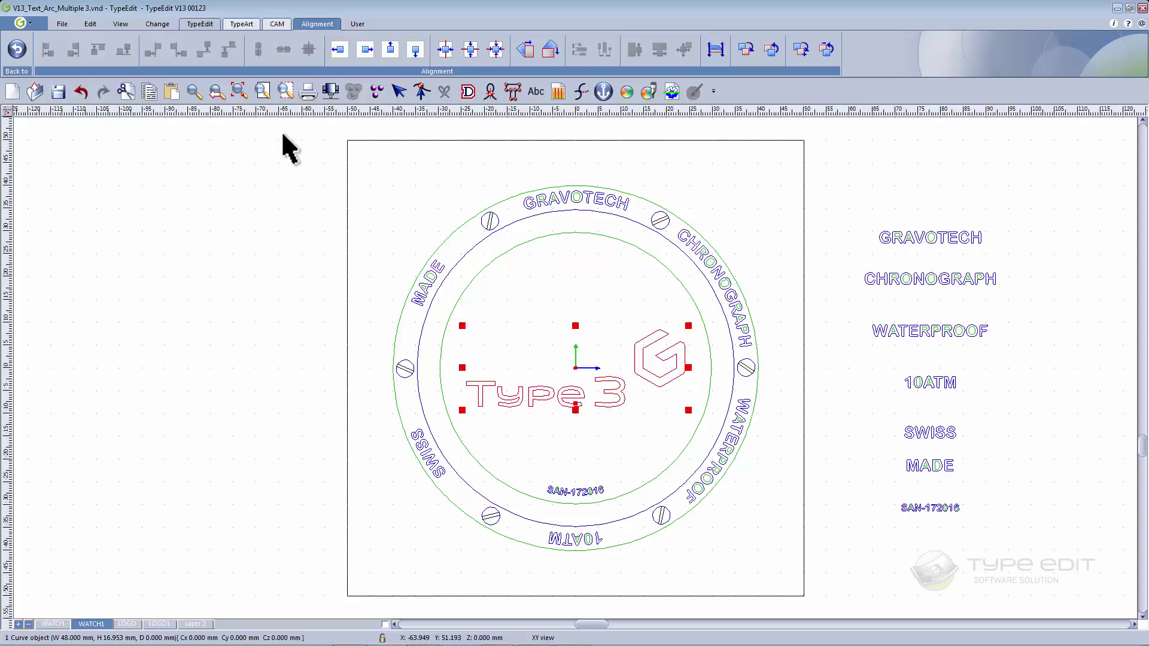
pyautogui.click(281, 130)
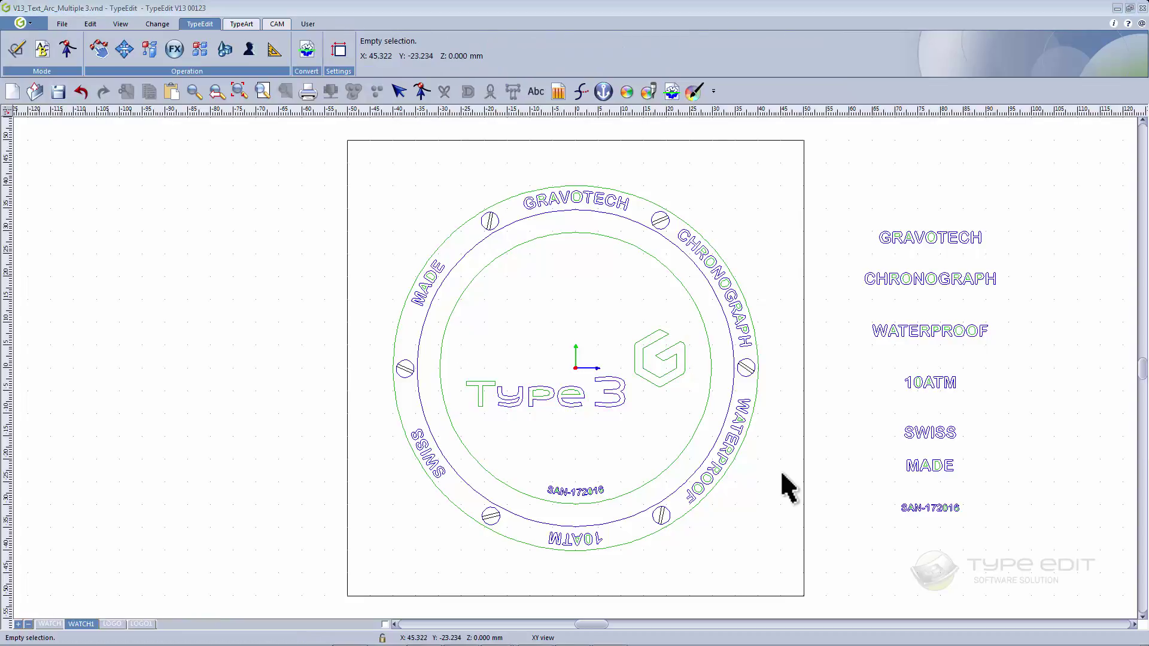
# Step: On the LOGO layer, check the arc texts LIBERTY, & AMITY, TO LIVE ON and THE SEAS
pyautogui.click(112, 623)
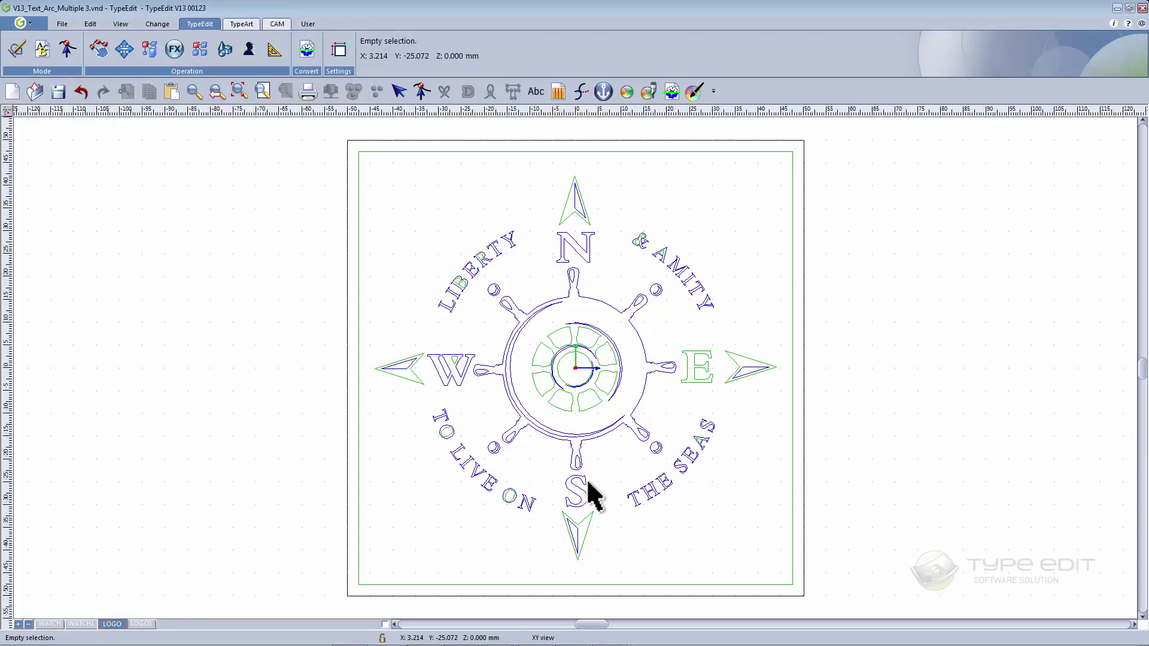
pyautogui.click(472, 469)
pyautogui.click(468, 276)
pyautogui.click(687, 272)
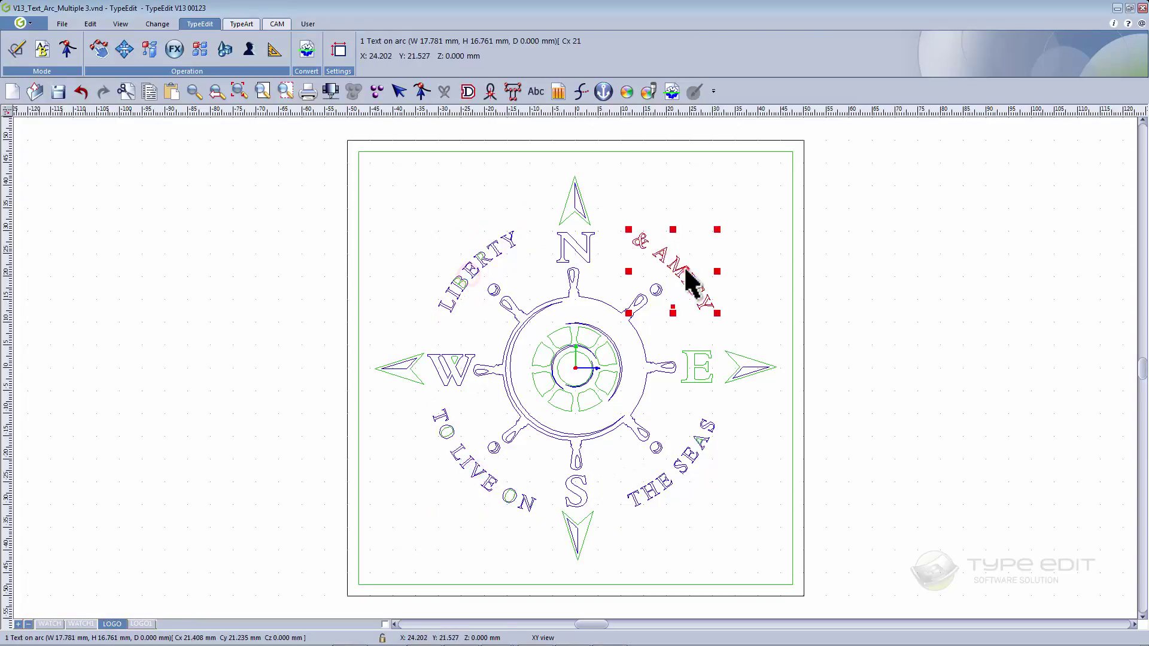
pyautogui.click(695, 450)
pyautogui.click(771, 458)
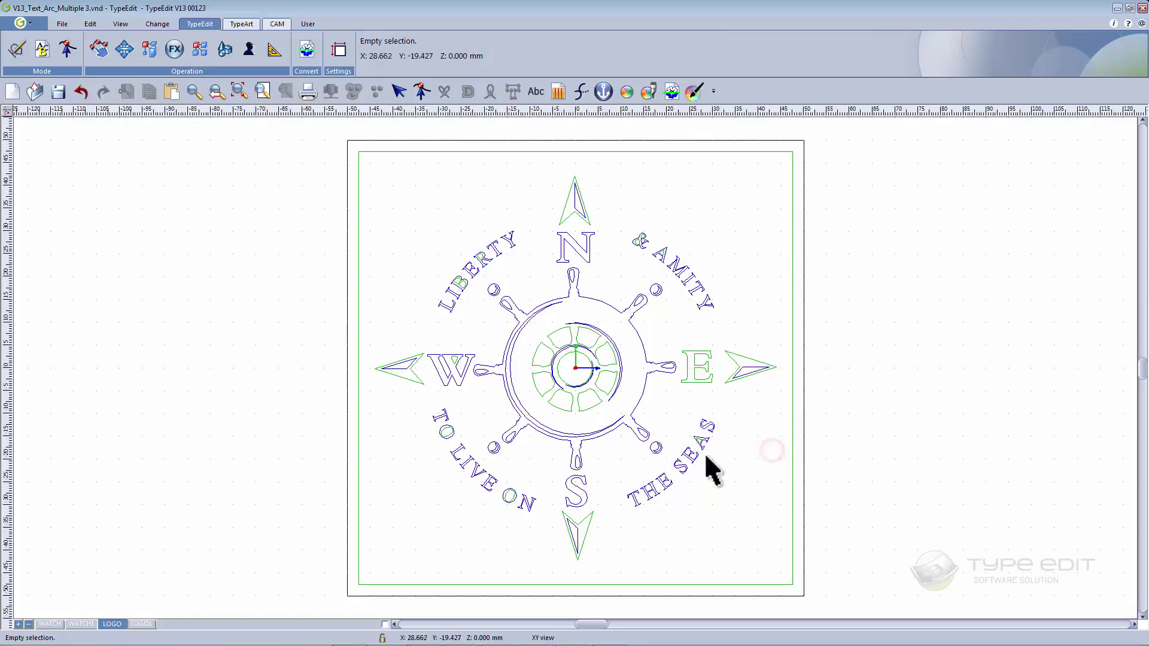
# Step: On the LOGO1 layer, select the LIBERTY, & AMITY, TO LIVE ON and THE SEAS lines together
pyautogui.click(143, 624)
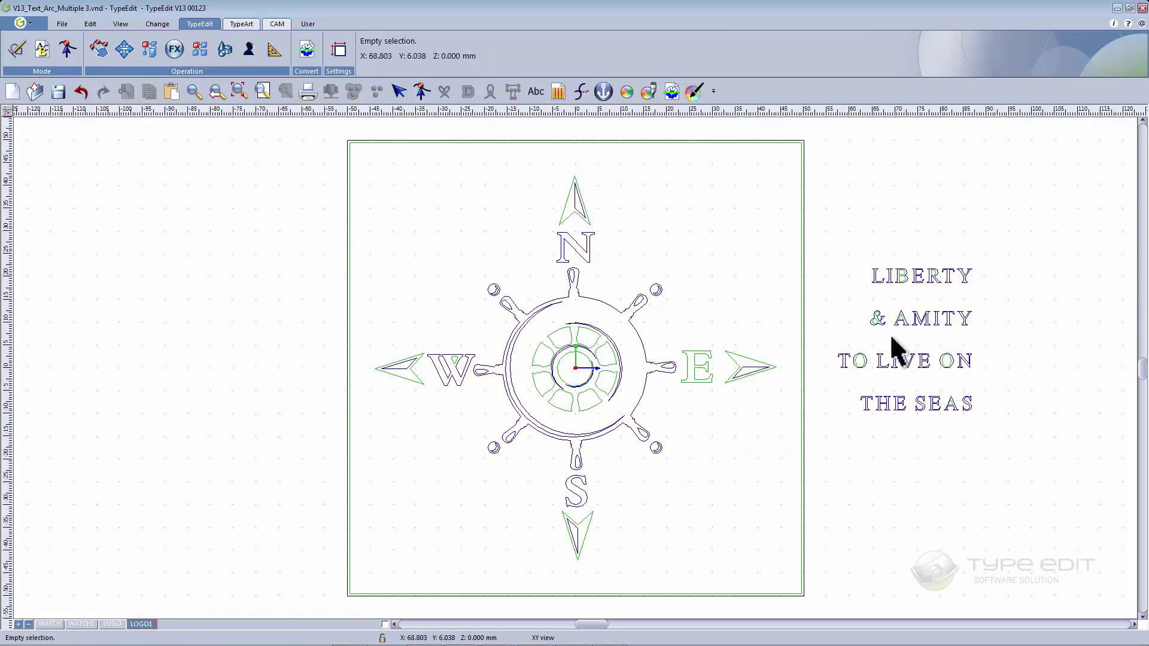
pyautogui.click(915, 279)
pyautogui.click(916, 316)
pyautogui.click(916, 359)
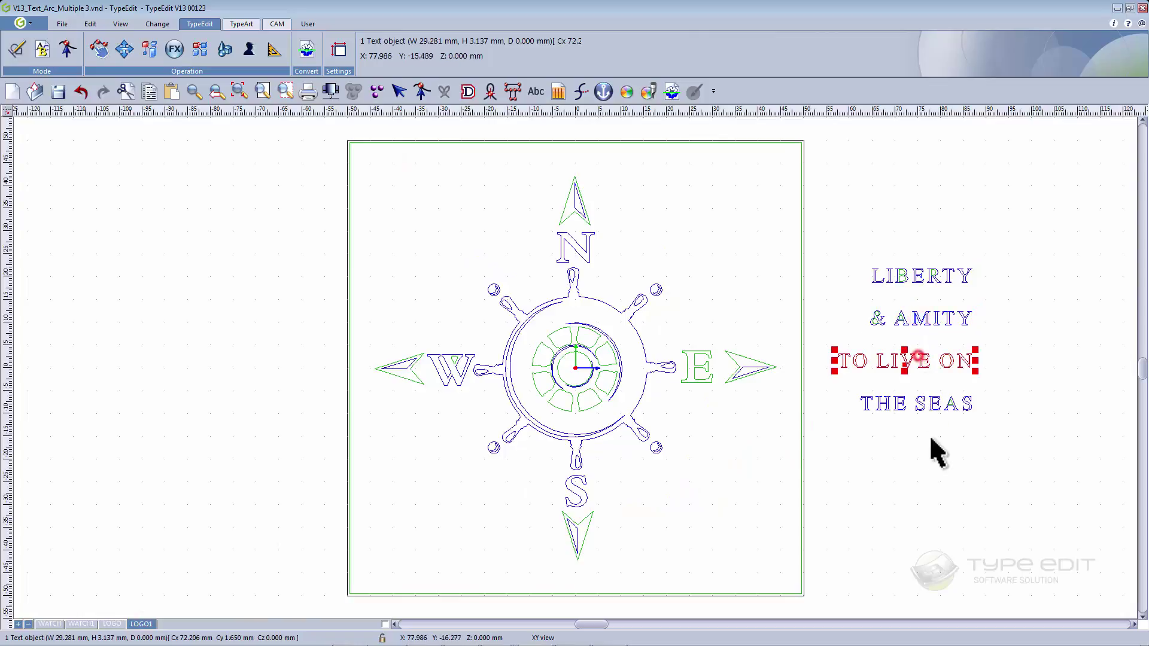
pyautogui.click(931, 447)
pyautogui.click(889, 276)
pyautogui.keyDown('shift'); pyautogui.click(908, 316); pyautogui.keyUp('shift')
pyautogui.keyDown('shift'); pyautogui.click(911, 366); pyautogui.keyUp('shift')
pyautogui.keyDown('shift'); pyautogui.click(894, 400); pyautogui.keyUp('shift')
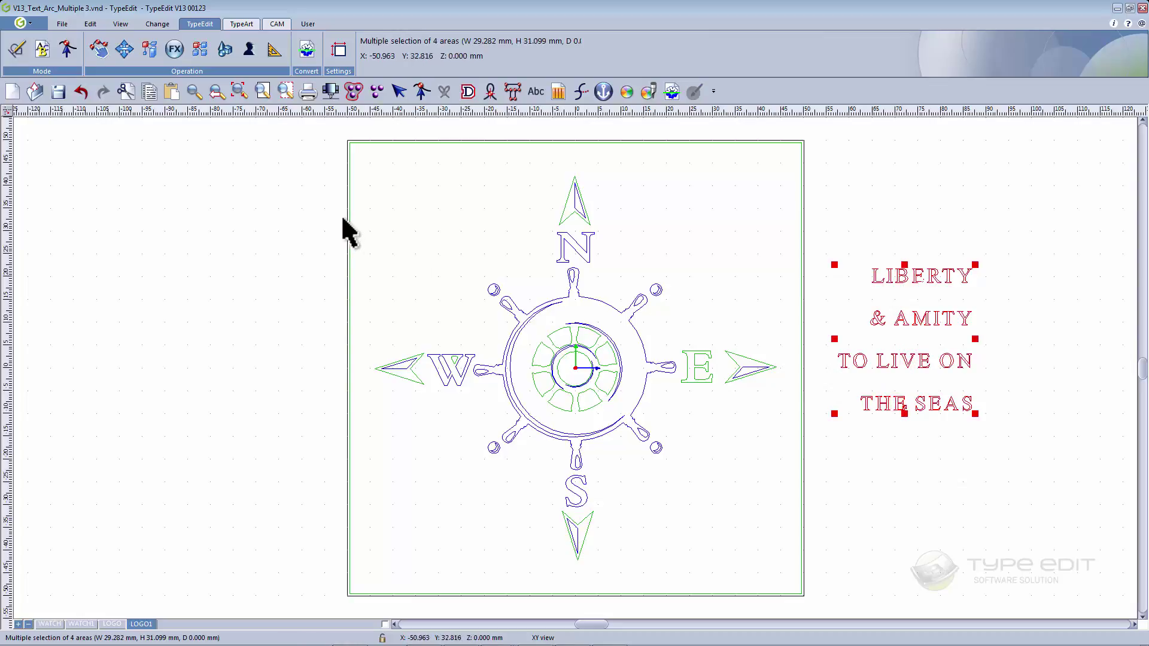
# Step: Open Multi-line text on arc with a 30 mm radius and LIBERTY at 135°
pyautogui.click(43, 51)
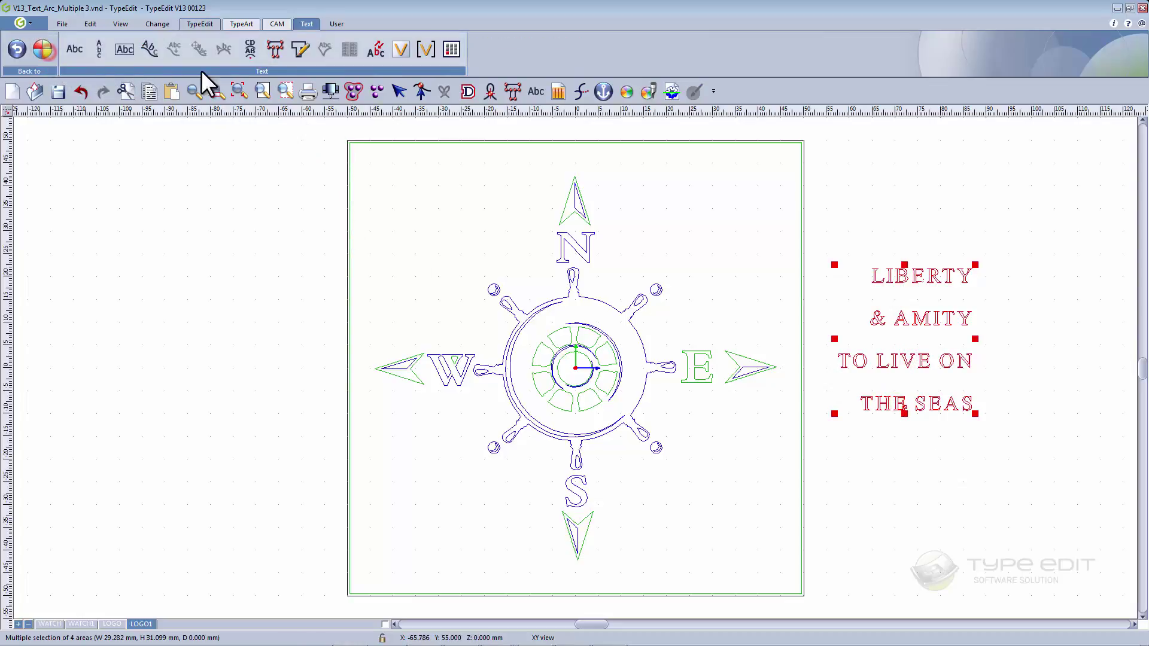
pyautogui.click(250, 49)
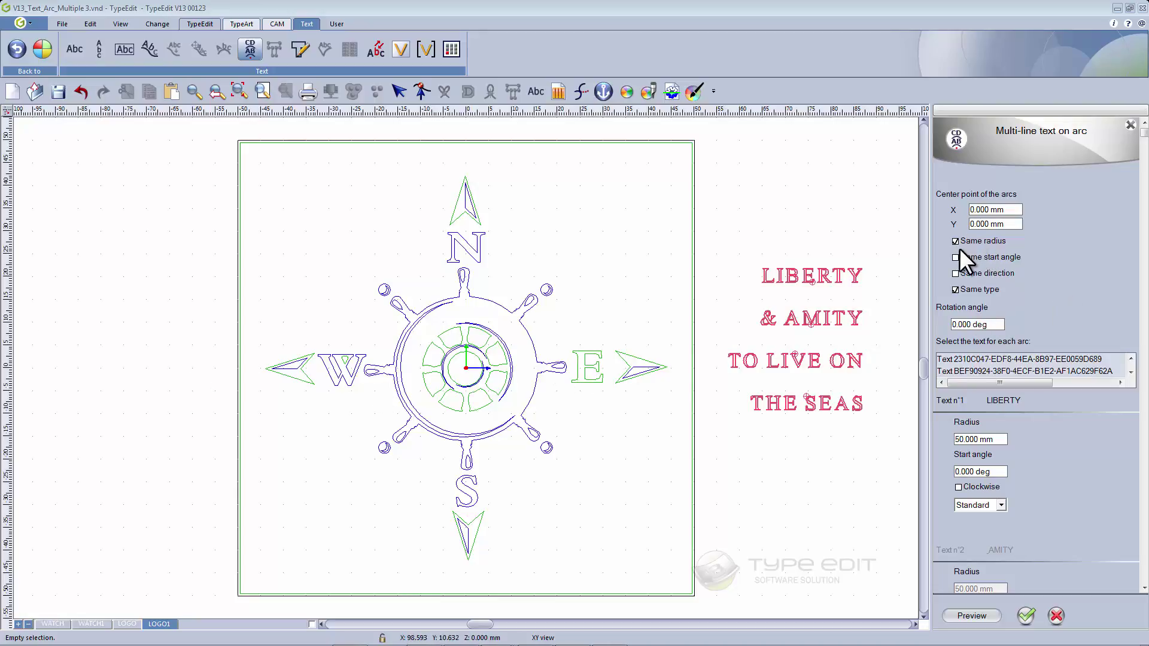
pyautogui.doubleClick(997, 439)
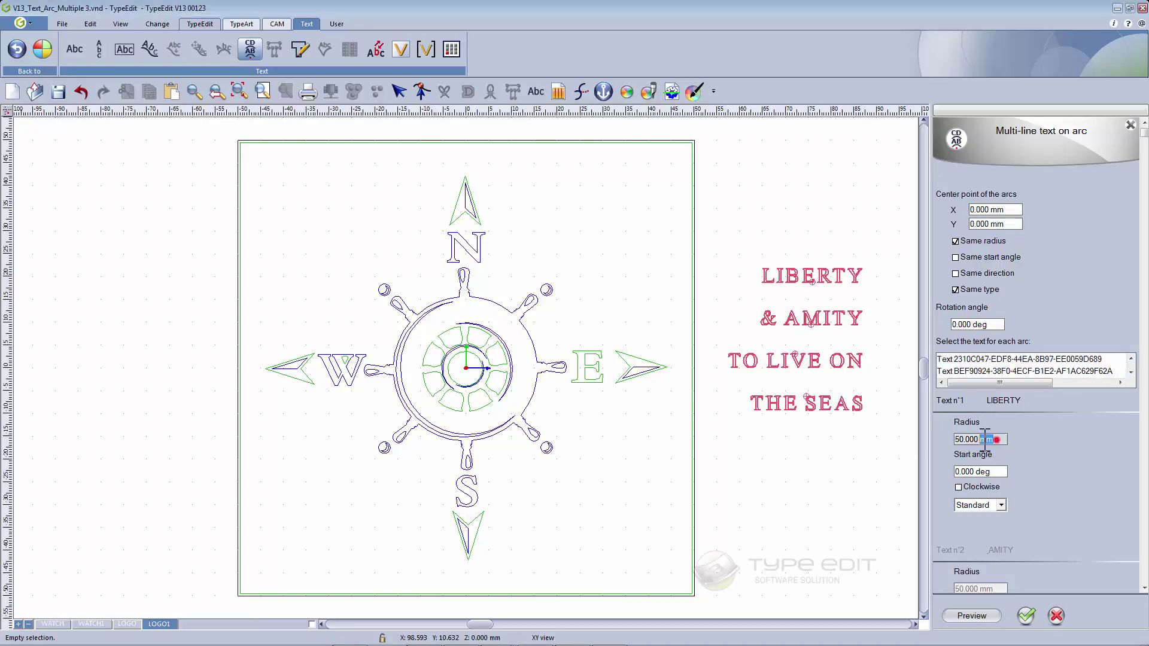
pyautogui.write('30')
pyautogui.click(1005, 471)
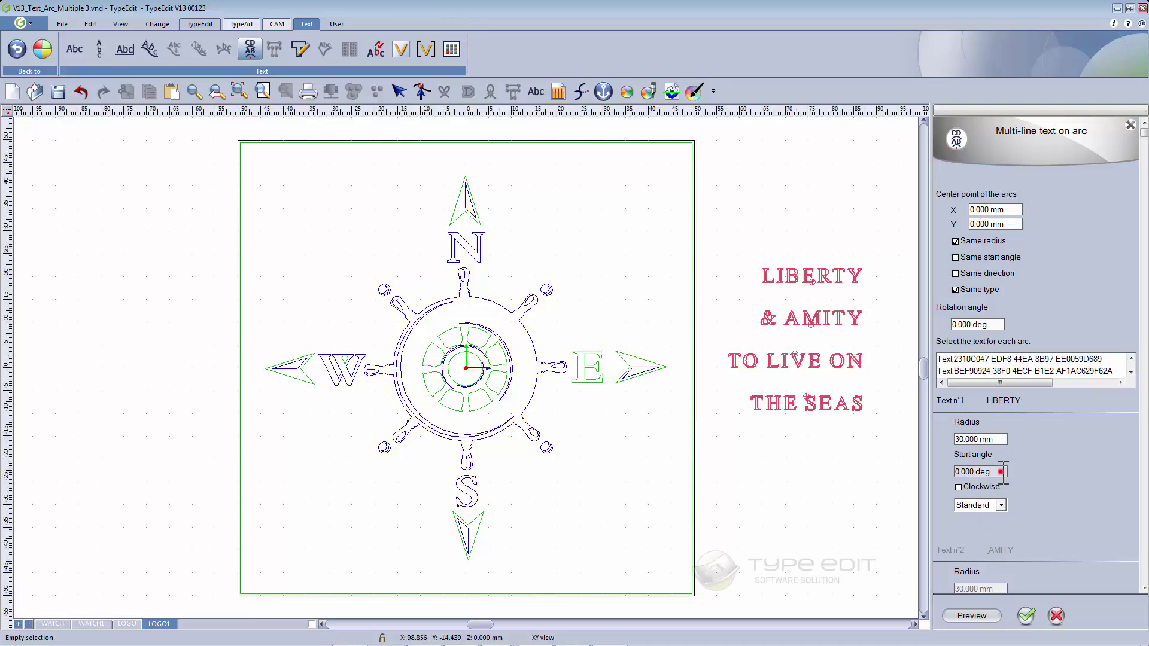
pyautogui.write('135')
pyautogui.press('Tab')
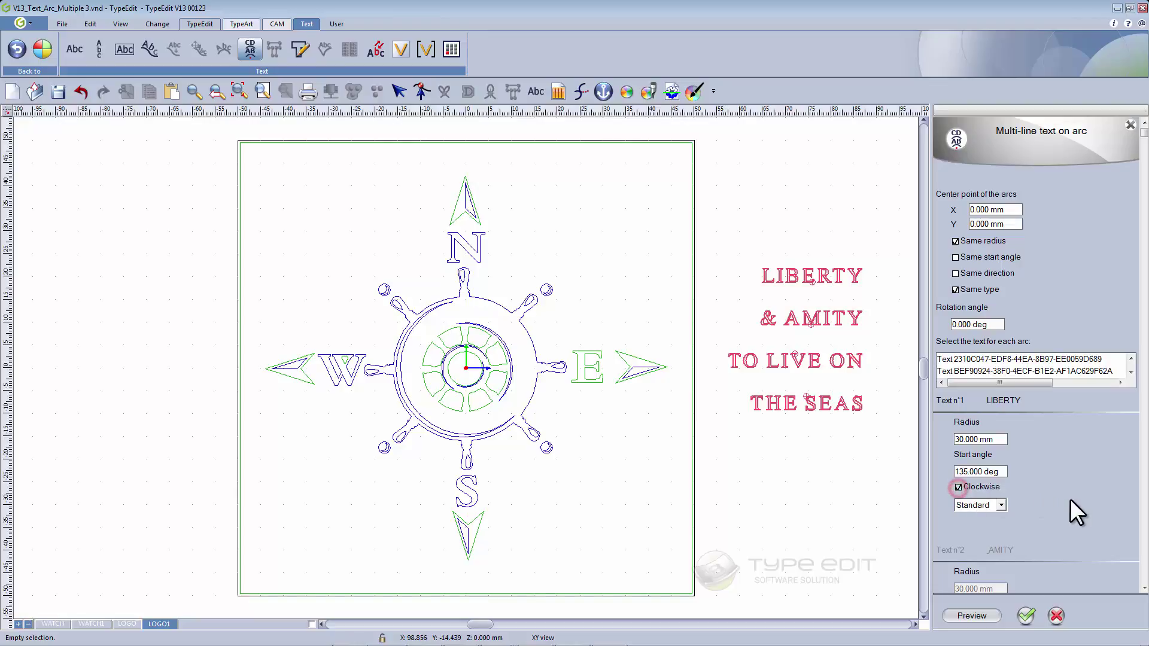
# Step: Set & AMITY to 45° running clockwise and TO LIVE ON to 225°, then preview
pyautogui.scroll(-1, 1096, 484)
pyautogui.scroll(-1, 1096, 483)
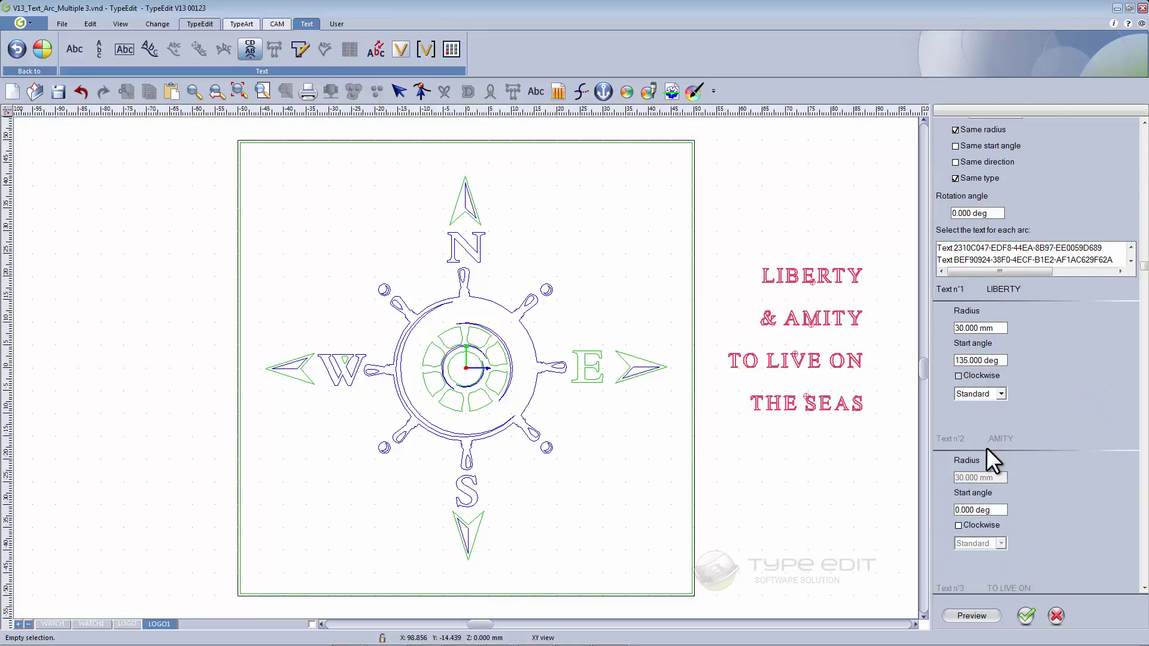
pyautogui.tripleClick(996, 509)
pyautogui.write('45')
pyautogui.click(957, 525)
pyautogui.scroll(-5, 1089, 493)
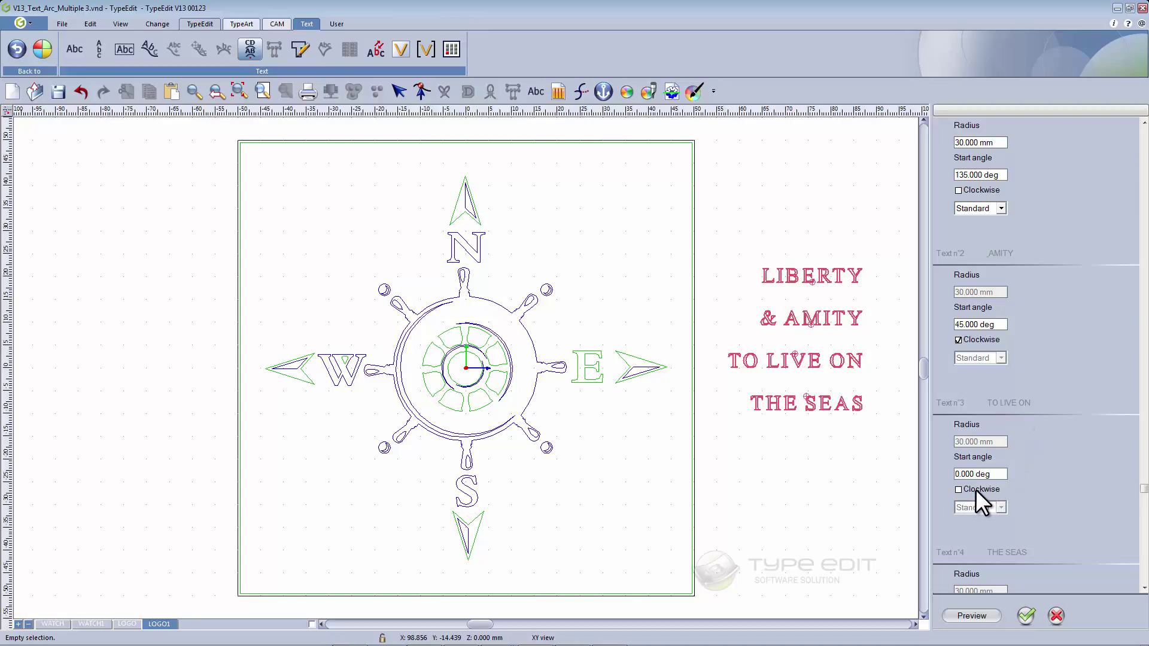
pyautogui.tripleClick(996, 473)
pyautogui.write('225')
pyautogui.press('Tab')
pyautogui.scroll(-3, 1081, 456)
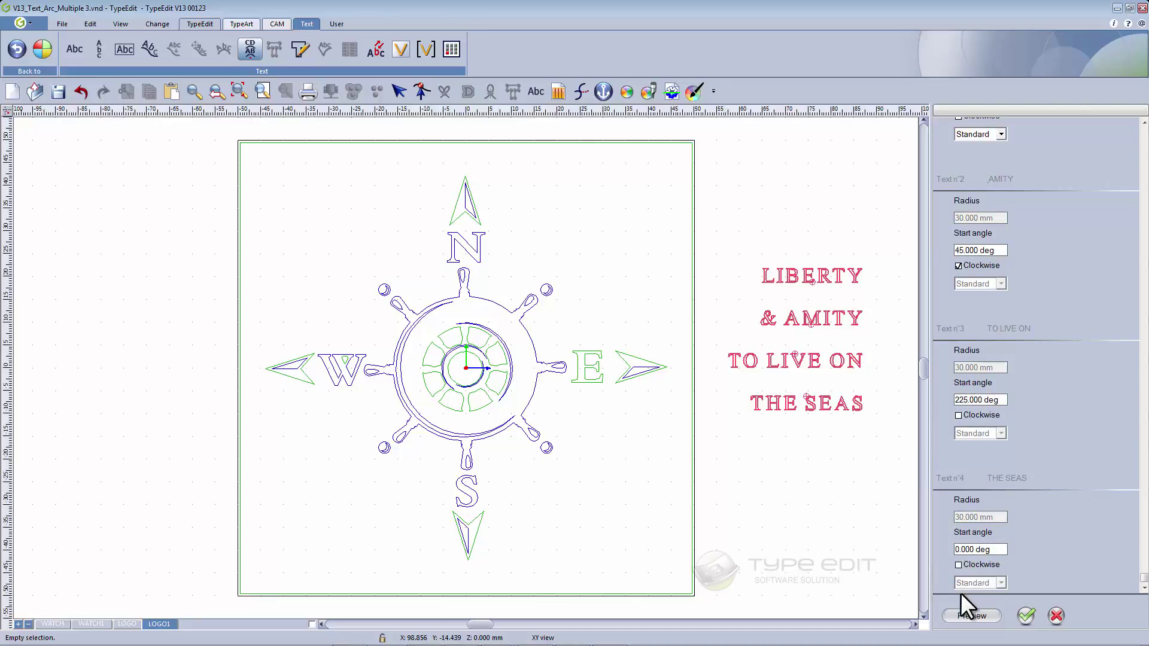
pyautogui.click(973, 611)
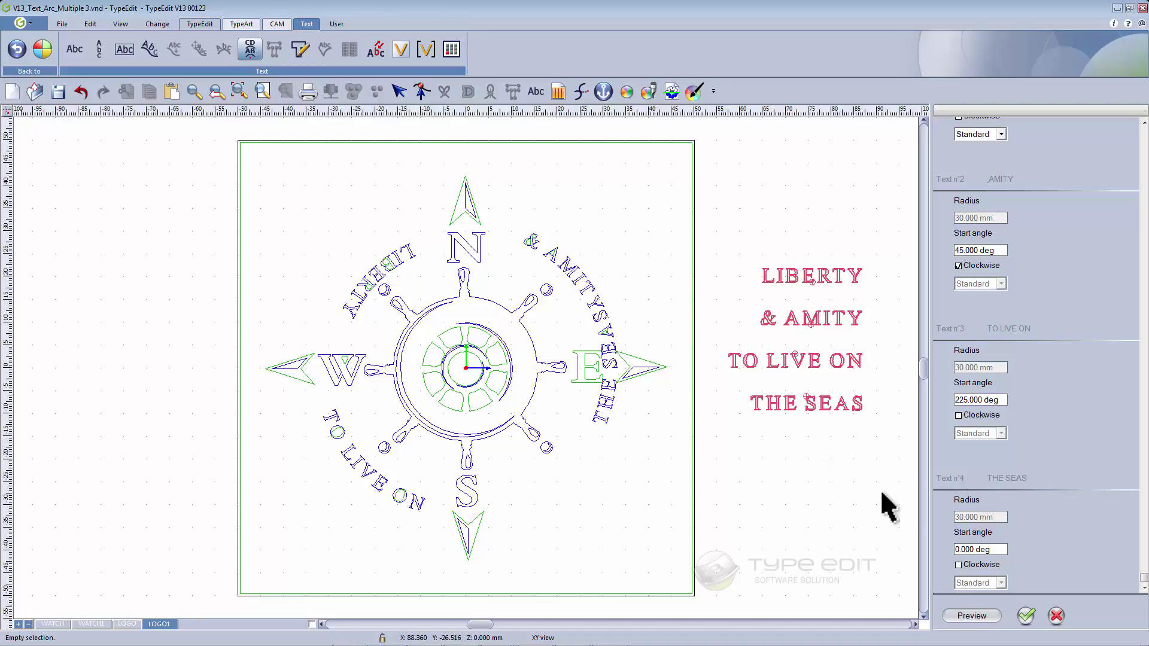
# Step: Set THE SEAS start angle to -45°, preview, and apply the arc layout
pyautogui.click(1001, 549)
pyautogui.write('-45')
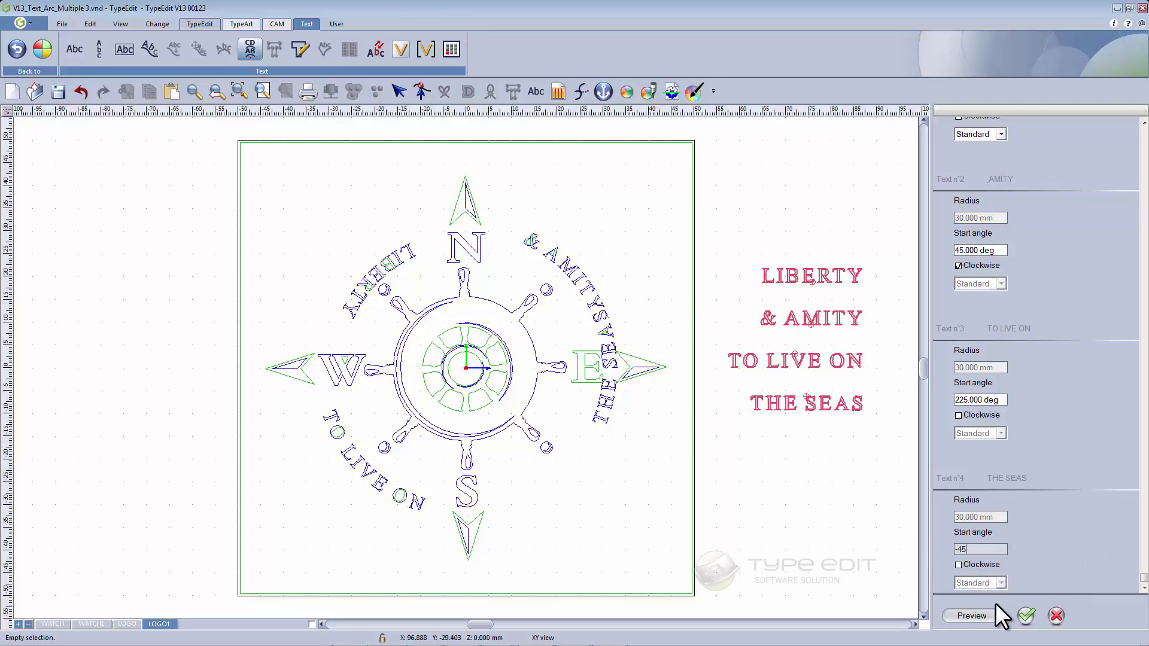
pyautogui.click(977, 608)
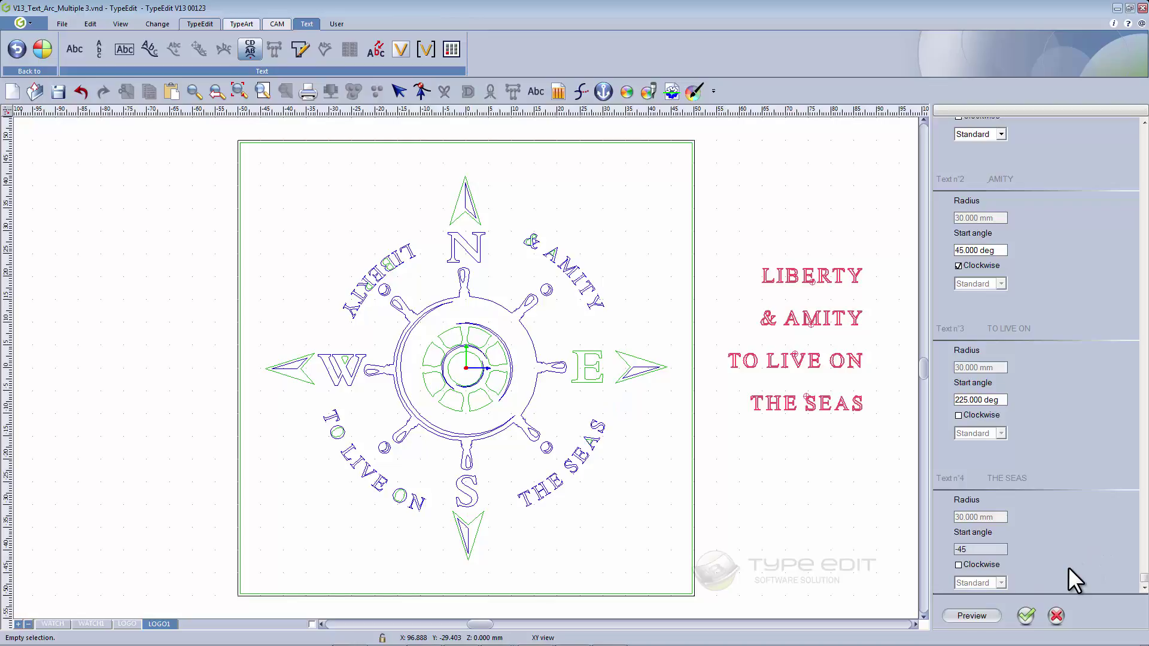
pyautogui.click(1026, 616)
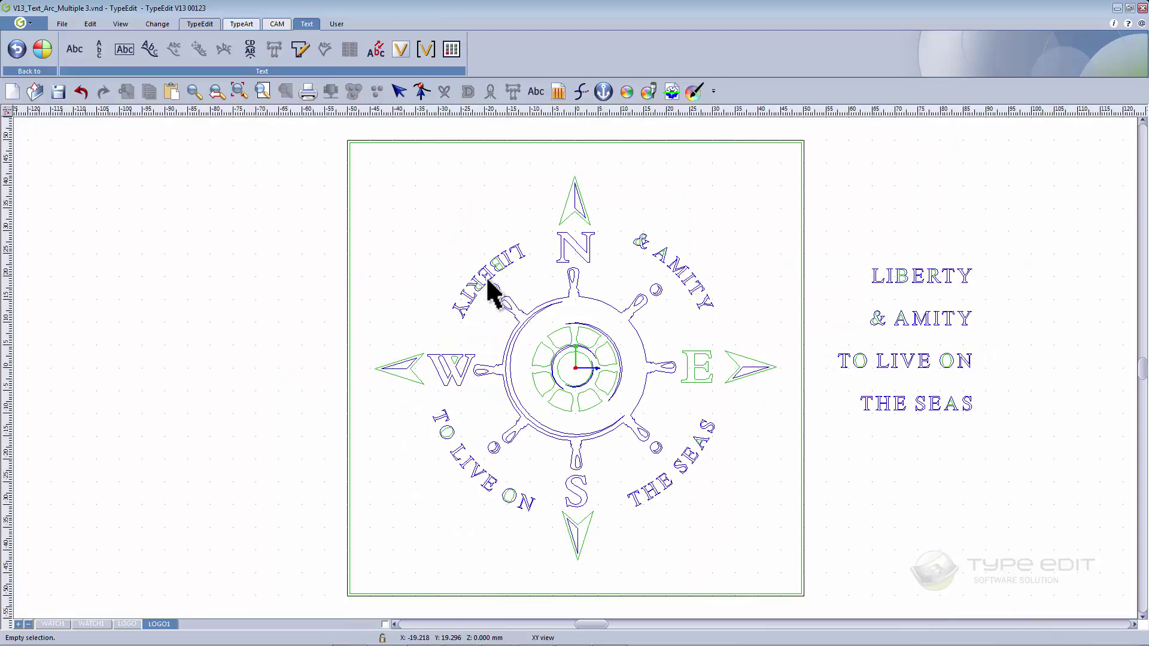
# Step: Make the LIBERTY arc text run clockwise, preview the arc and apply it
pyautogui.doubleClick(499, 264)
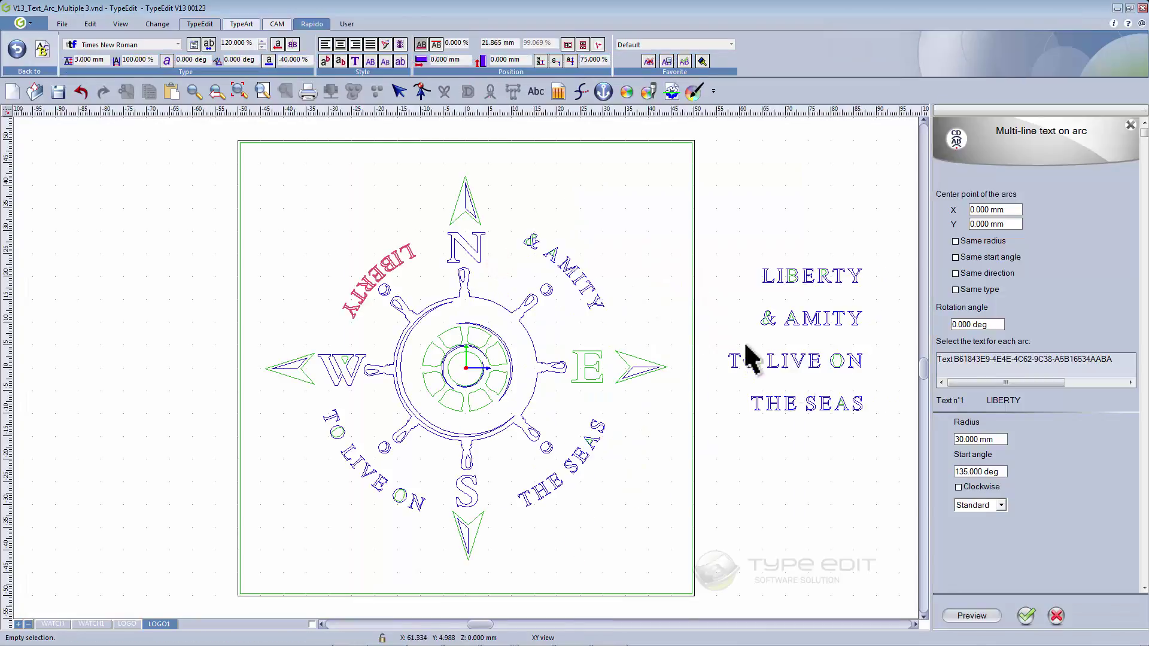
pyautogui.click(958, 487)
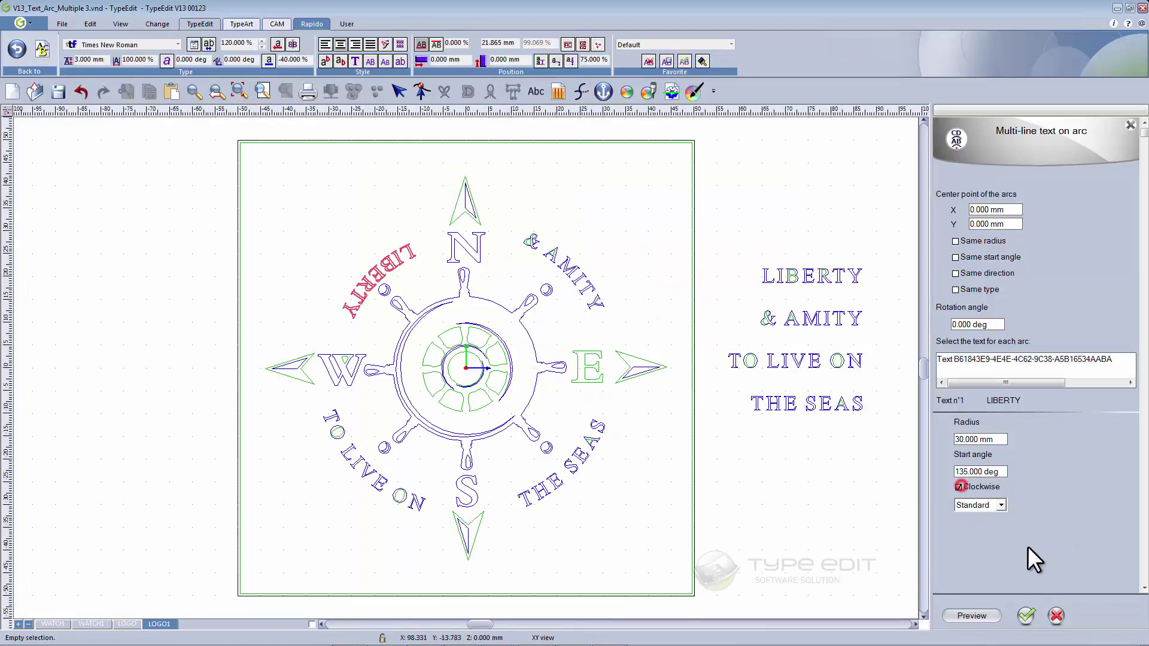
pyautogui.click(973, 614)
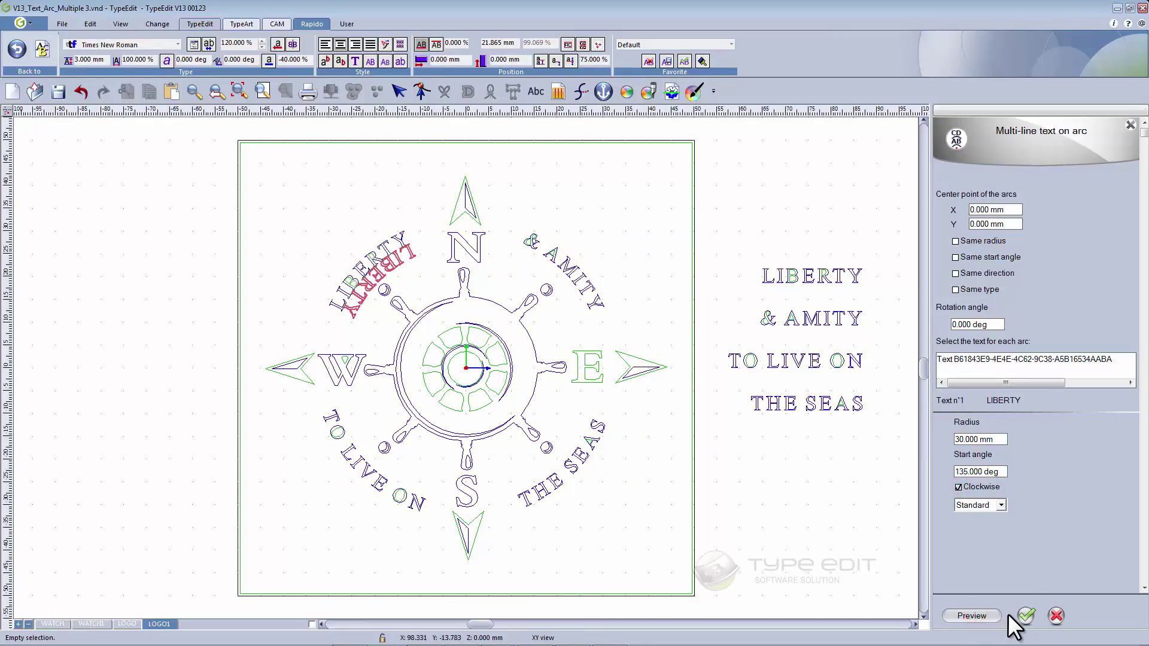
pyautogui.click(1026, 615)
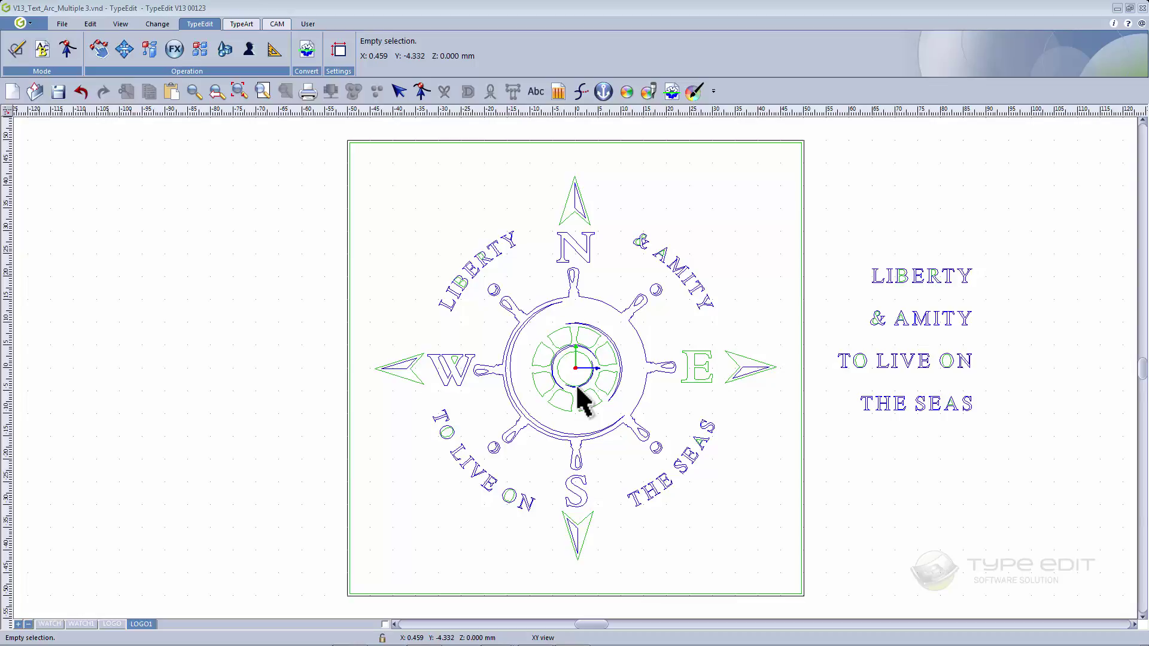
# Step: On the CAM tab, box-select every element of the compass and create a Sequence toolpath for it
pyautogui.click(277, 24)
pyautogui.moveTo(772, 332); pyautogui.dragTo(667, 321, button='middle')
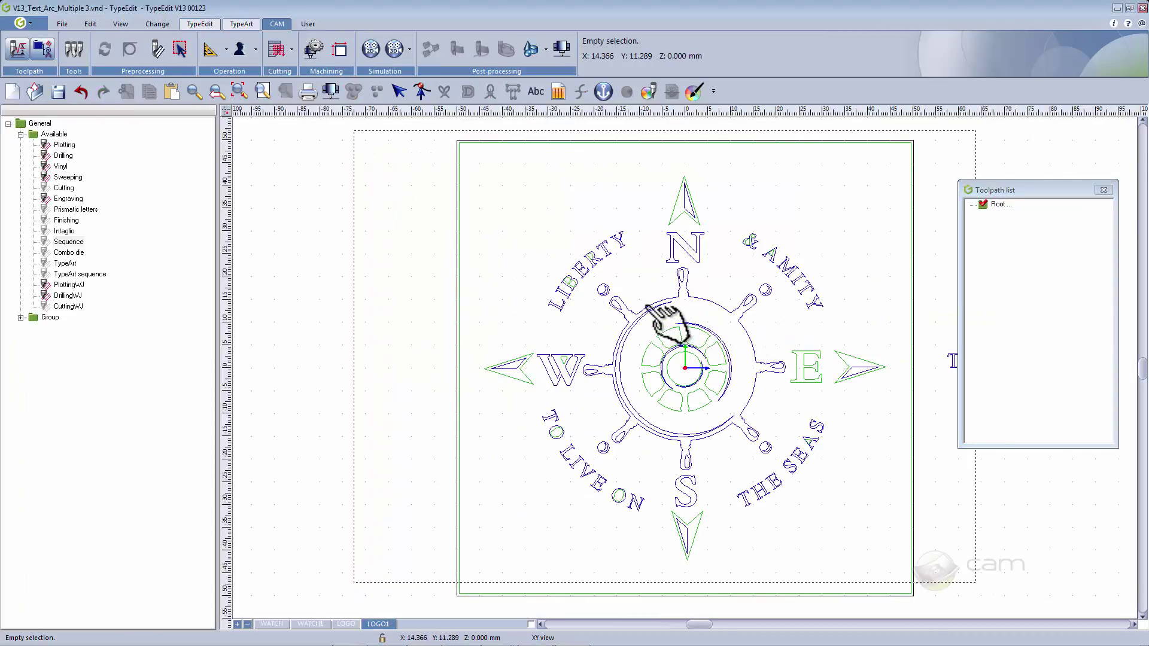
pyautogui.moveTo(331, 122); pyautogui.dragTo(833, 605)
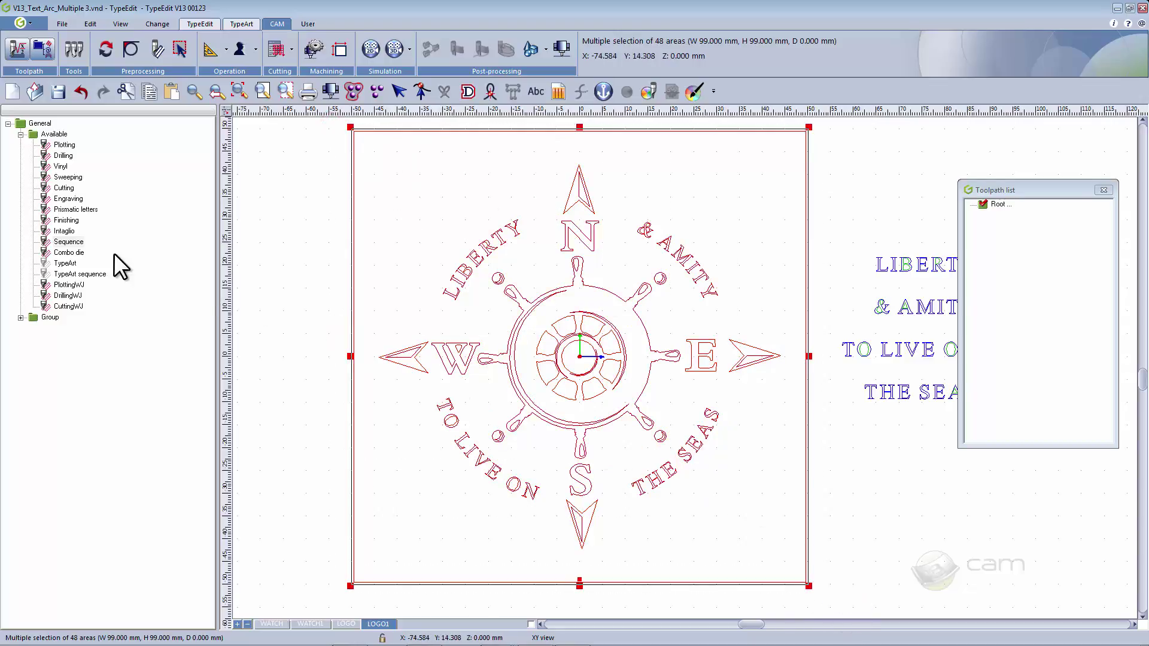
pyautogui.doubleClick(68, 242)
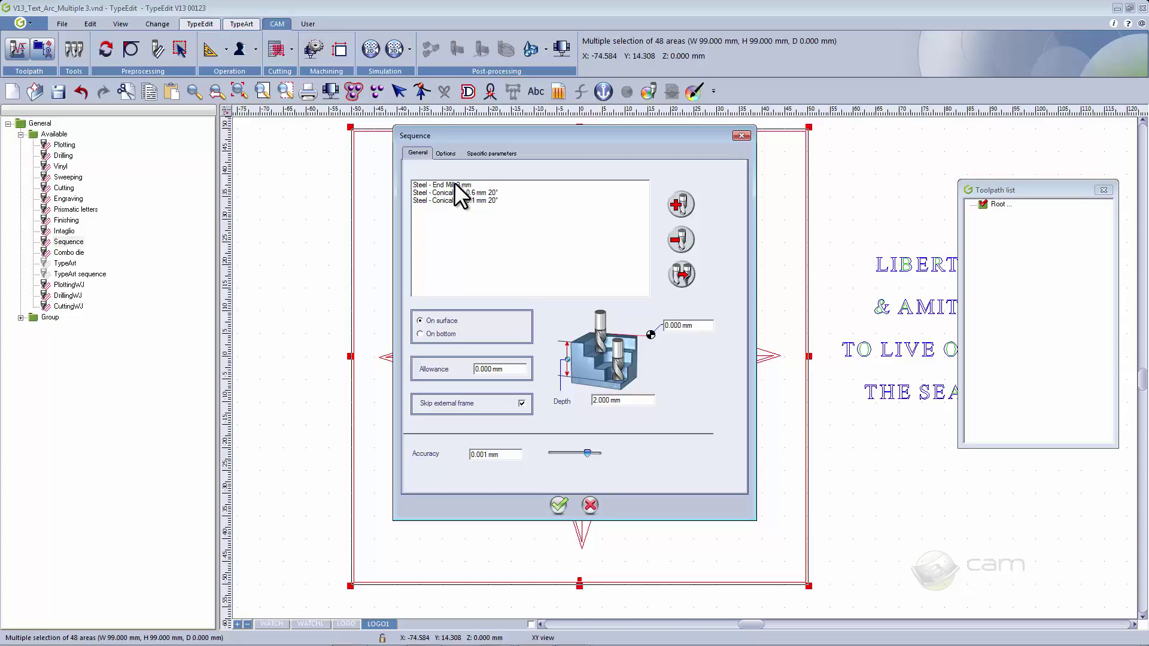
# Step: Change the 0.1 mm conical tip's percentage from 50 to 35 and compute the Sequence toolpath
pyautogui.doubleClick(488, 200)
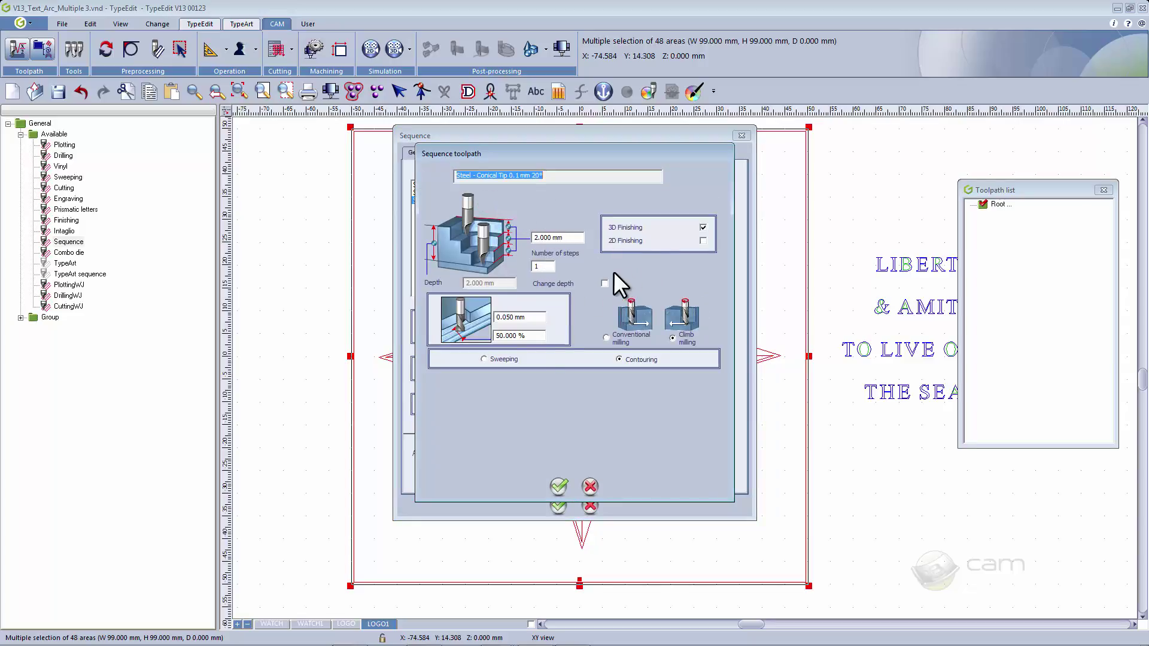
pyautogui.click(535, 335)
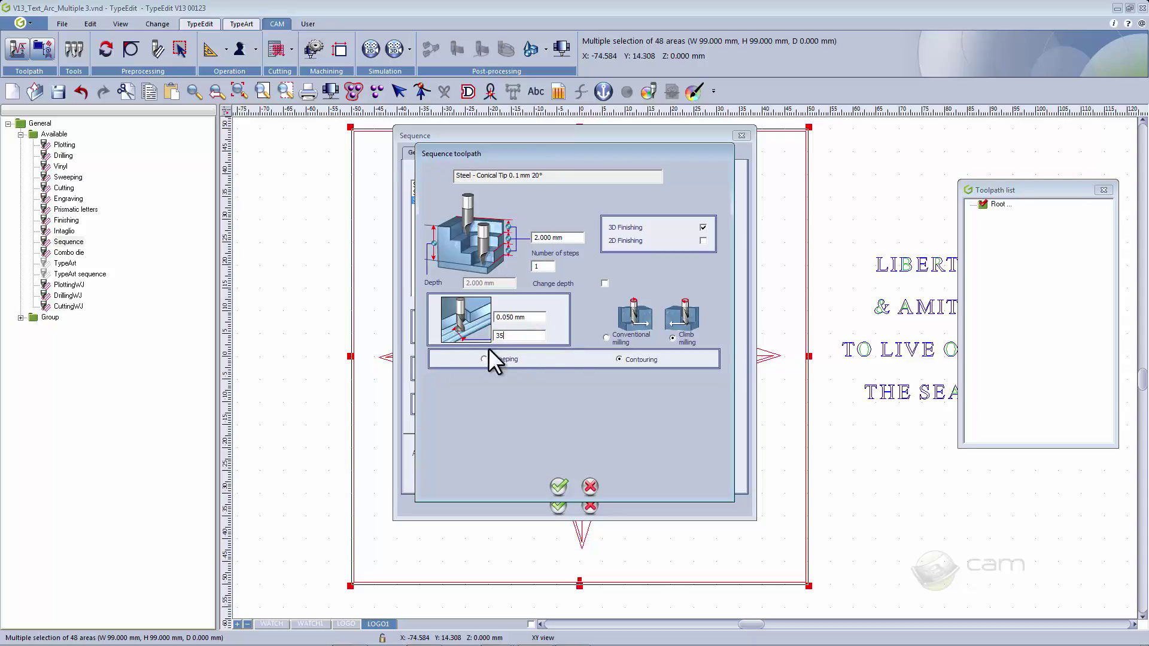
pyautogui.click(558, 487)
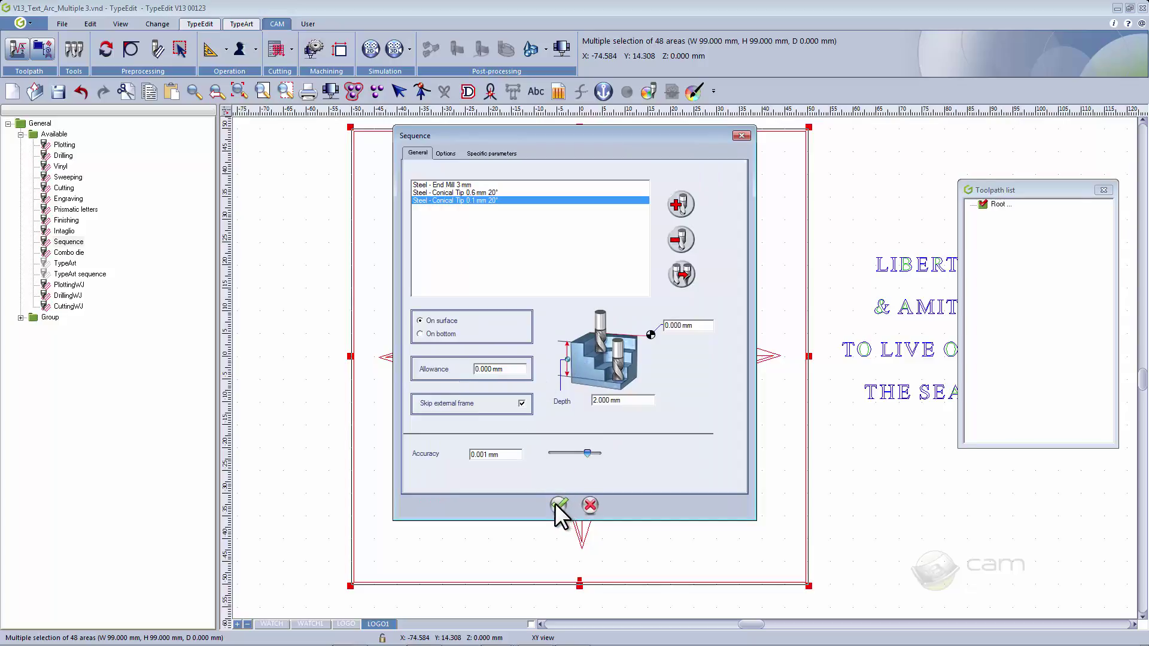
pyautogui.click(558, 505)
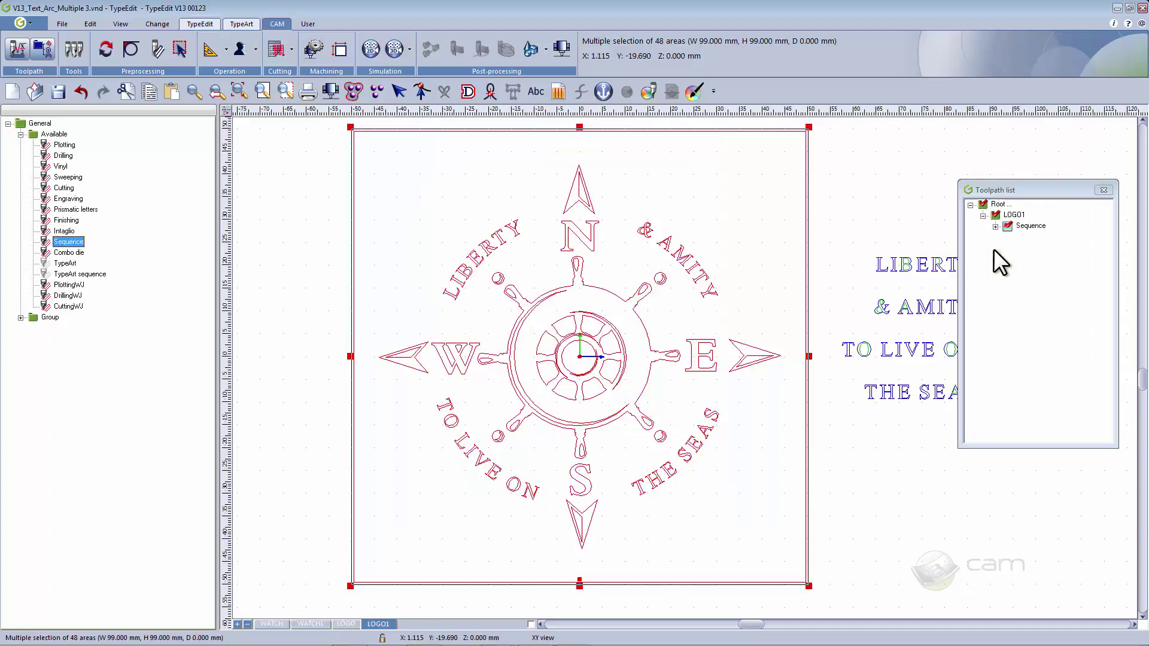
# Step: Expand the Sequence and preview the End Mill 3 mm, 0.6 mm and 0.1 mm conical tip toolpaths in turn
pyautogui.click(994, 227)
pyautogui.click(1022, 237)
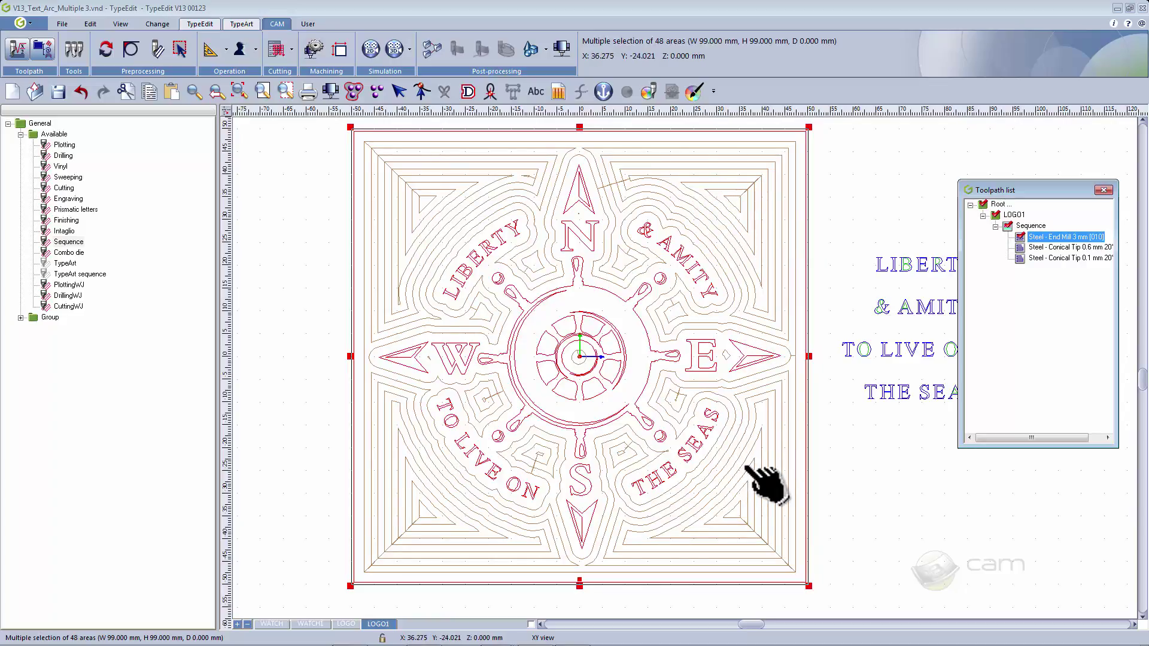
pyautogui.click(1020, 237)
pyautogui.click(1020, 247)
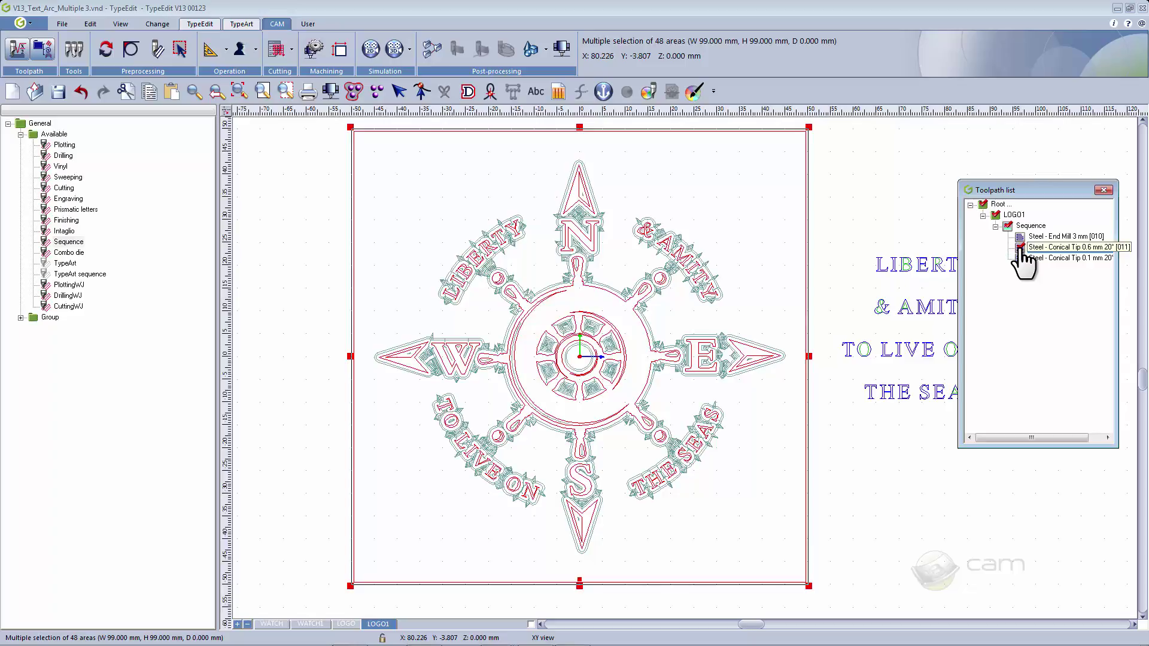
pyautogui.click(1020, 248)
pyautogui.click(1020, 258)
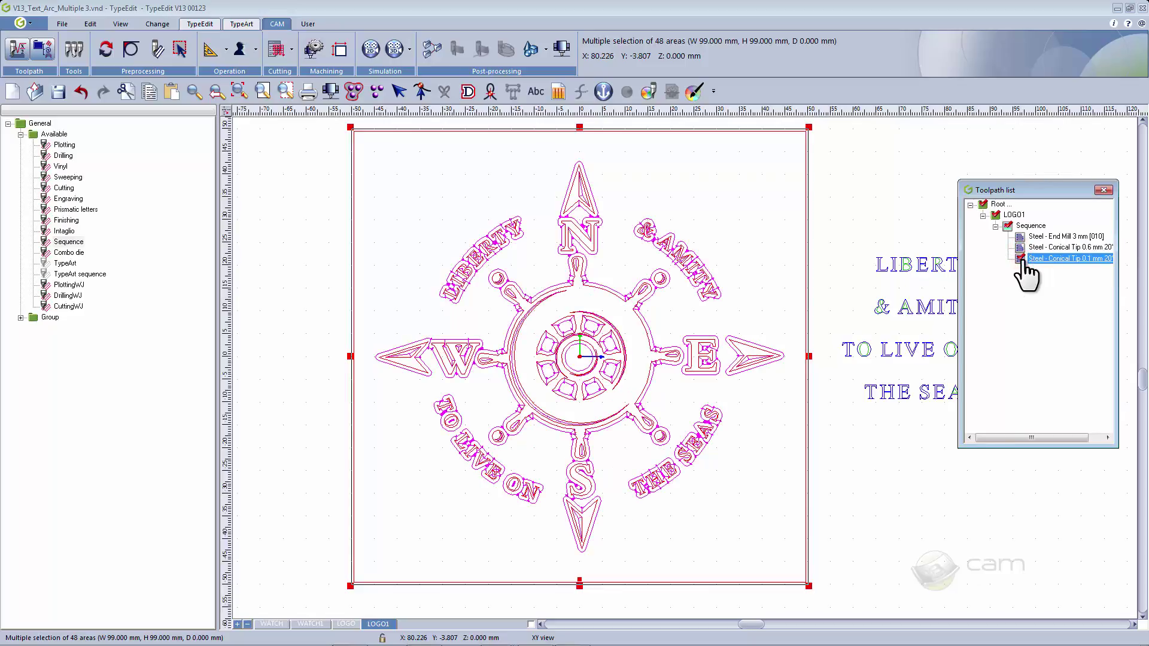
pyautogui.rightClick(1008, 225)
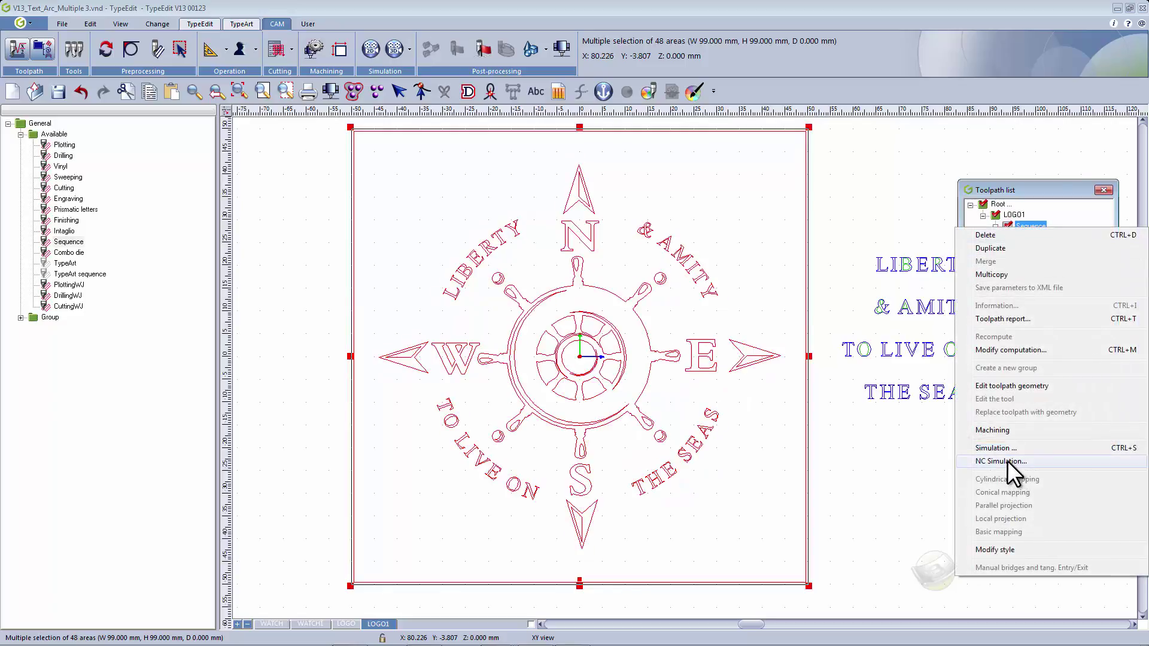
# Step: Launch the NC simulation of the Sequence in a tilted 3D view and start machining
pyautogui.click(1005, 459)
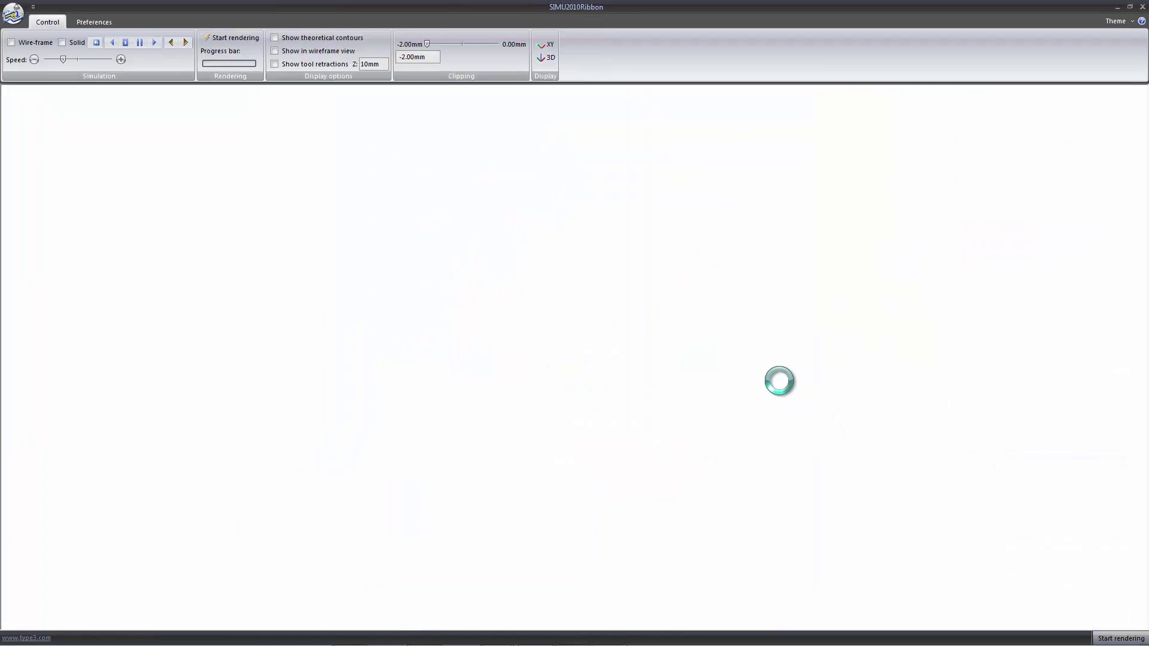
pyautogui.moveTo(525, 341); pyautogui.dragTo(522, 422)
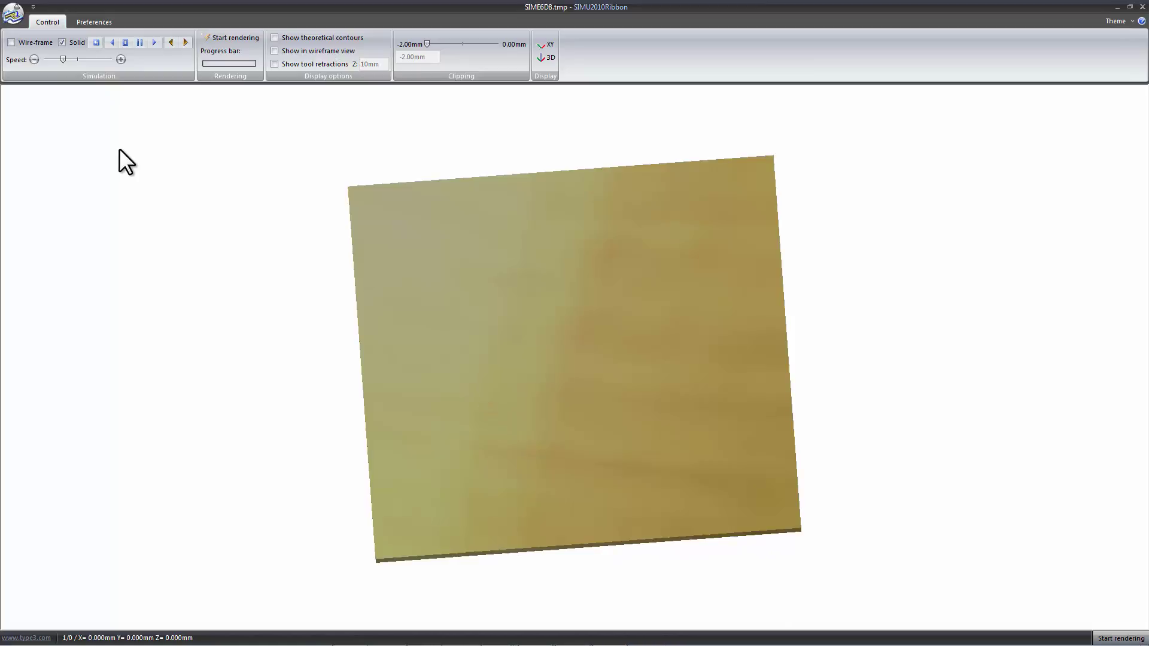
pyautogui.click(154, 42)
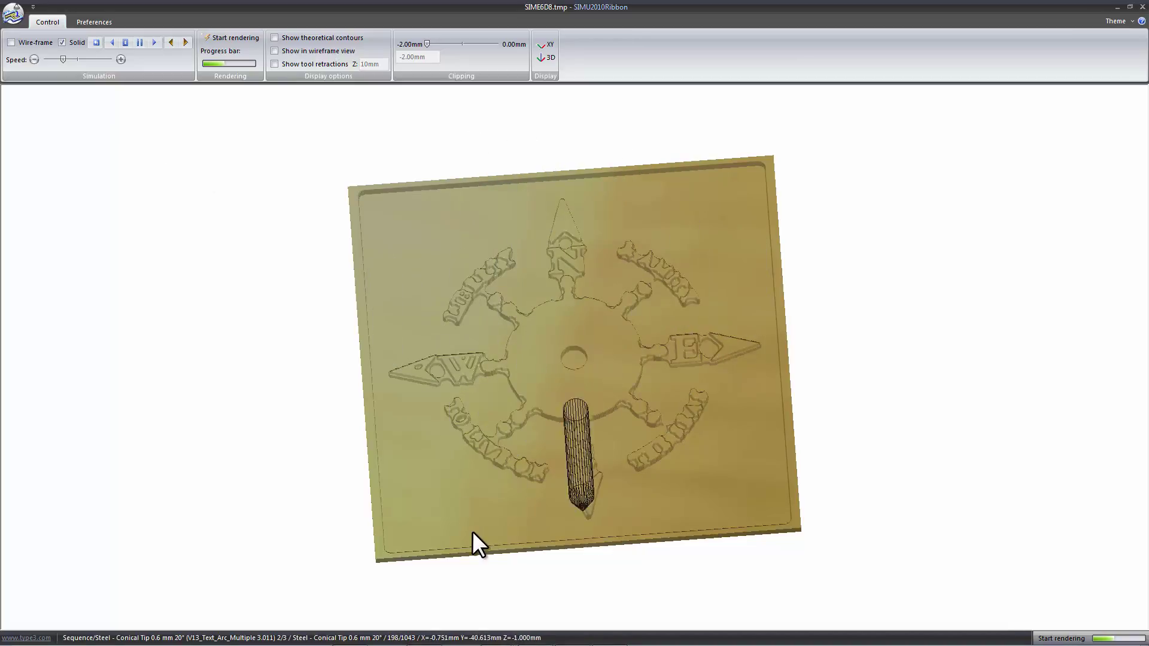
pyautogui.moveTo(443, 515); pyautogui.dragTo(440, 388)
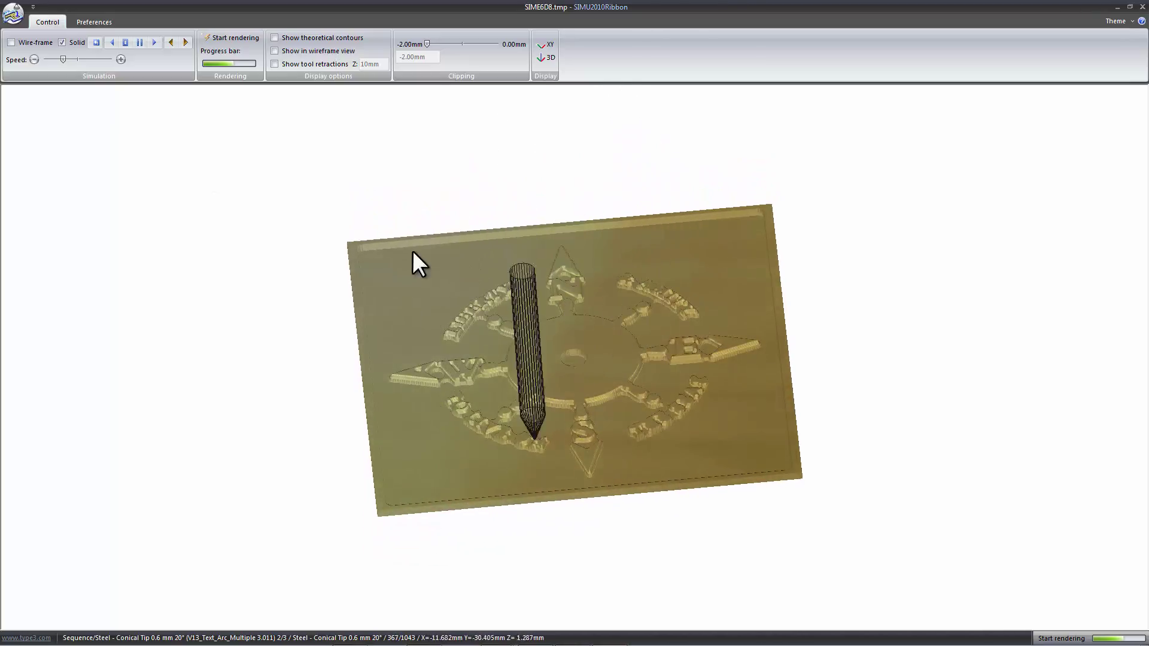
# Step: Outline the theoretical contours on the plate and rotate the view to inspect the engraving
pyautogui.click(274, 37)
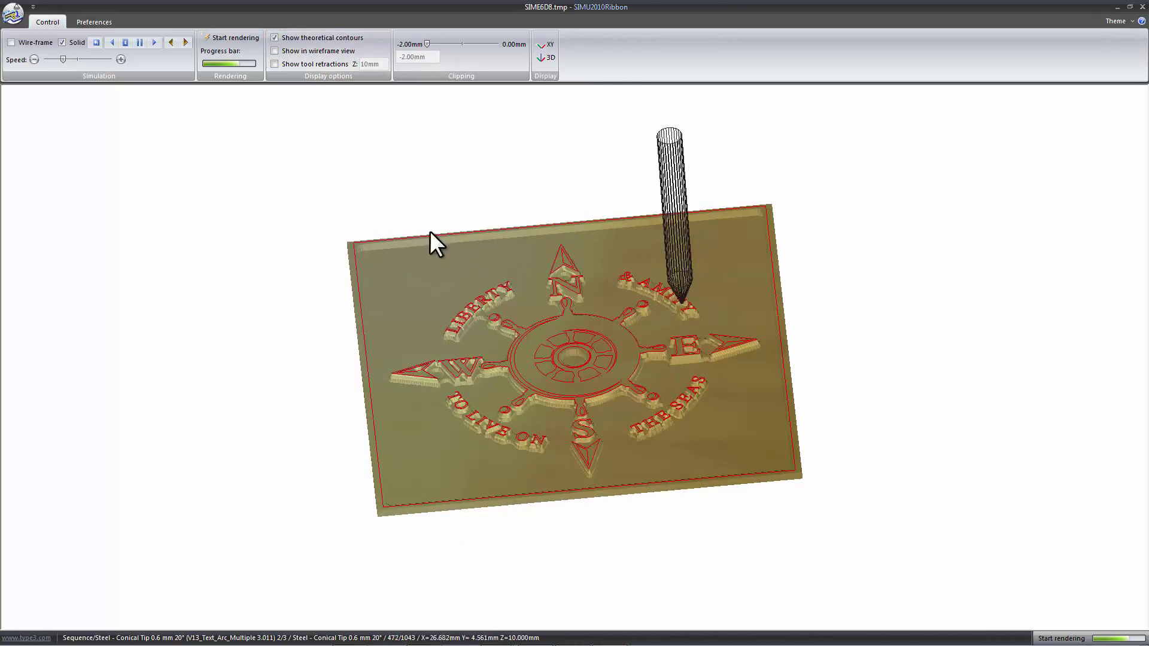
pyautogui.moveTo(585, 419); pyautogui.dragTo(535, 452)
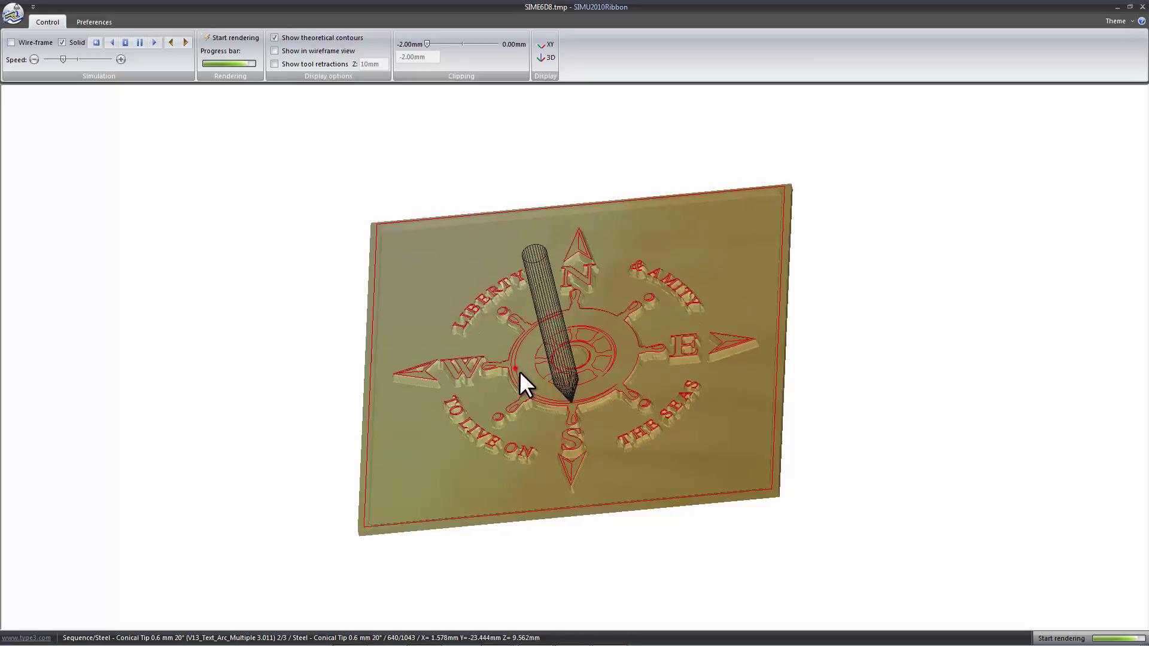
pyautogui.moveTo(519, 371); pyautogui.dragTo(555, 433)
pyautogui.moveTo(463, 438); pyautogui.dragTo(559, 432)
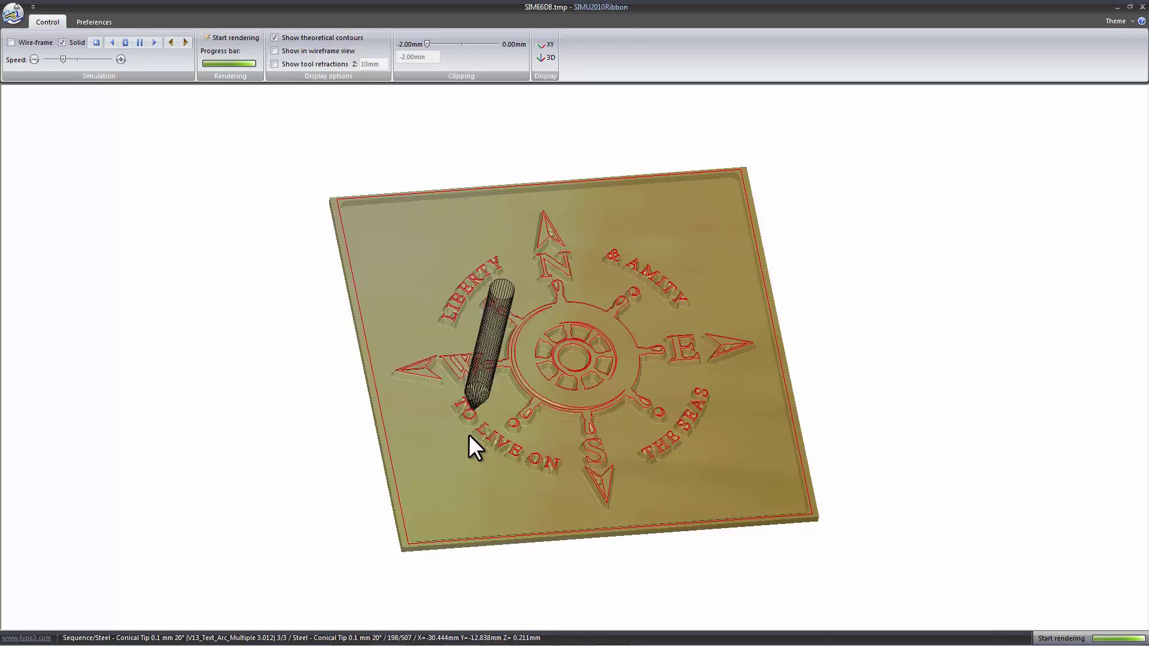
# Step: Orbit and zoom around the finished carved compass plate, then close the simulator
pyautogui.moveTo(616, 468); pyautogui.dragTo(482, 380)
pyautogui.scroll(4, 551, 404)
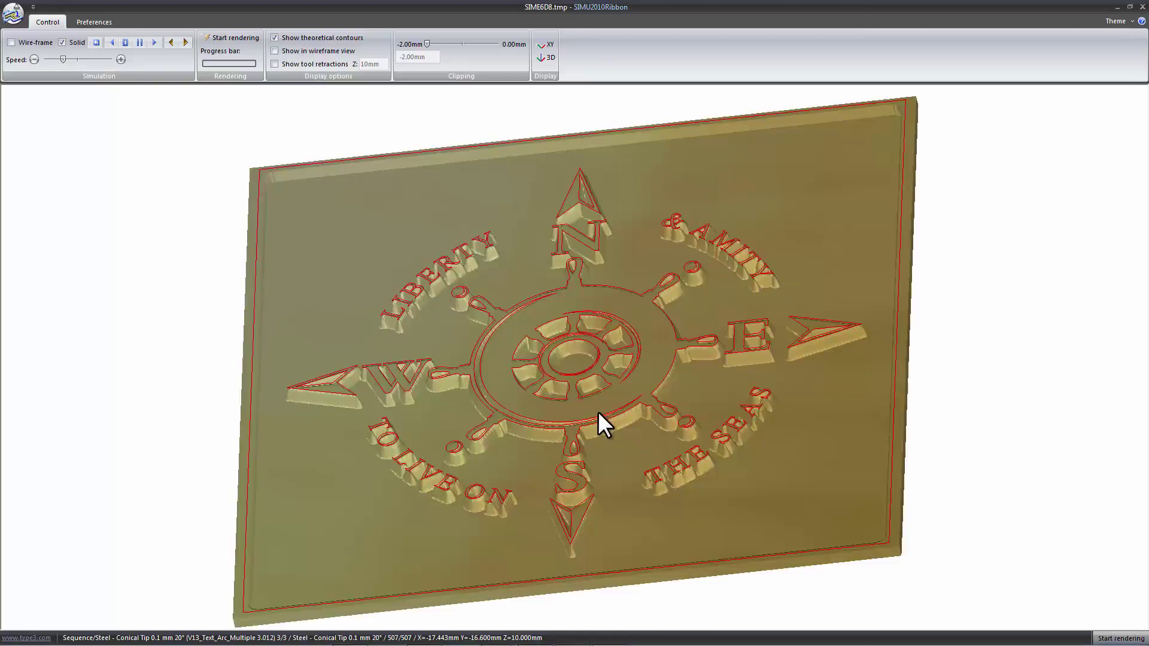
pyautogui.moveTo(599, 412)
pyautogui.mouseDown()
pyautogui.moveTo(623, 418)
pyautogui.moveTo(755, 359)
pyautogui.moveTo(738, 431)
pyautogui.moveTo(705, 429)
pyautogui.mouseUp()
pyautogui.scroll(-4, 704, 429)
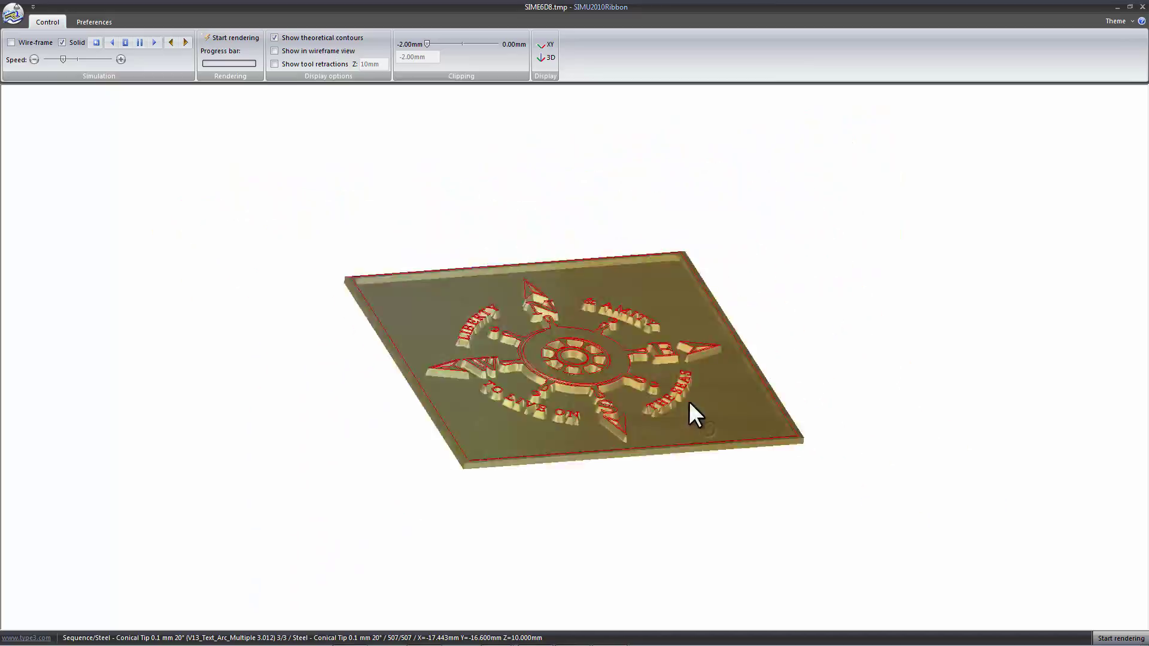
pyautogui.click(1141, 7)
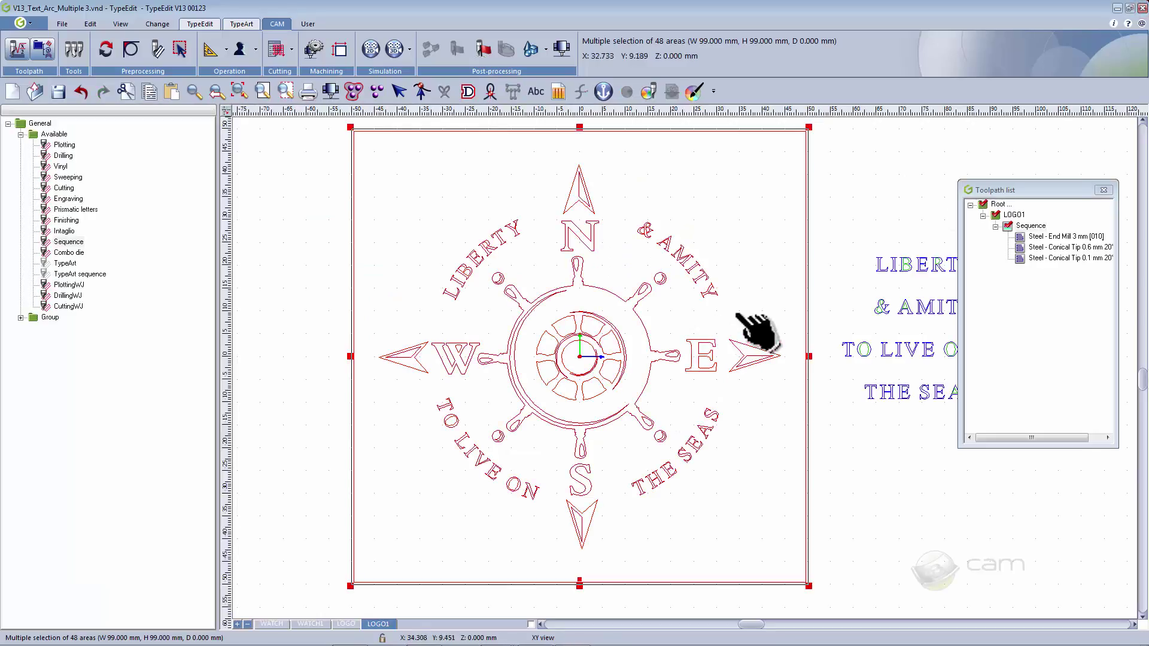
# Step: Post-process the Sequence for the BUSSELATO machine and review its test output listing
pyautogui.rightClick(1020, 226)
pyautogui.click(993, 428)
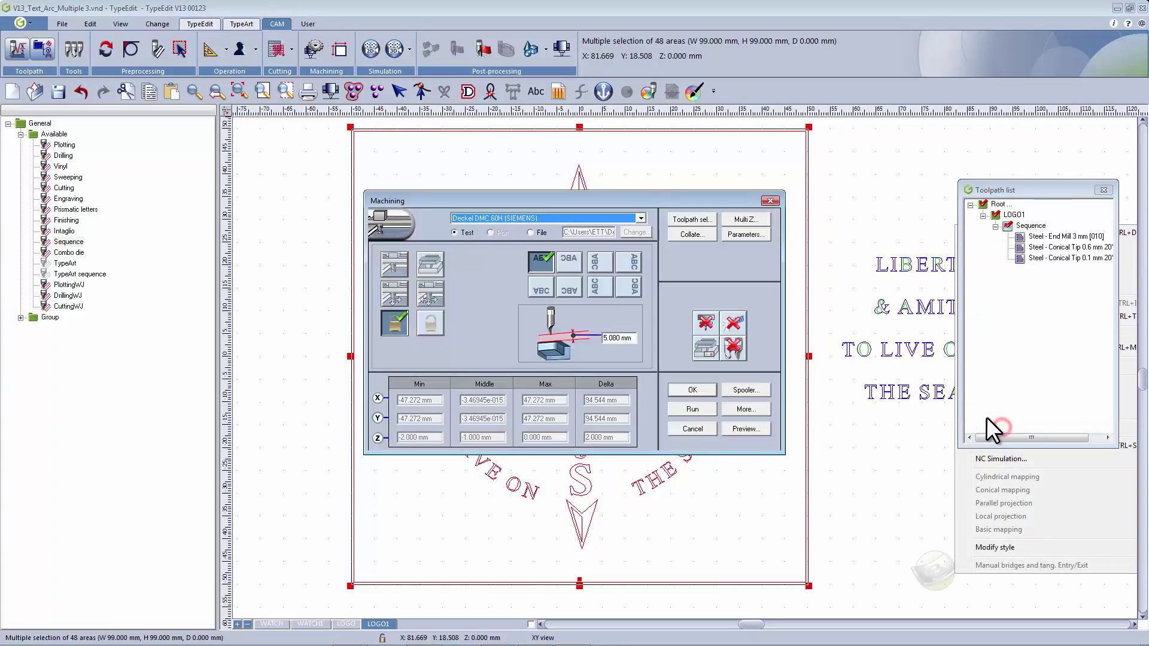
pyautogui.click(640, 219)
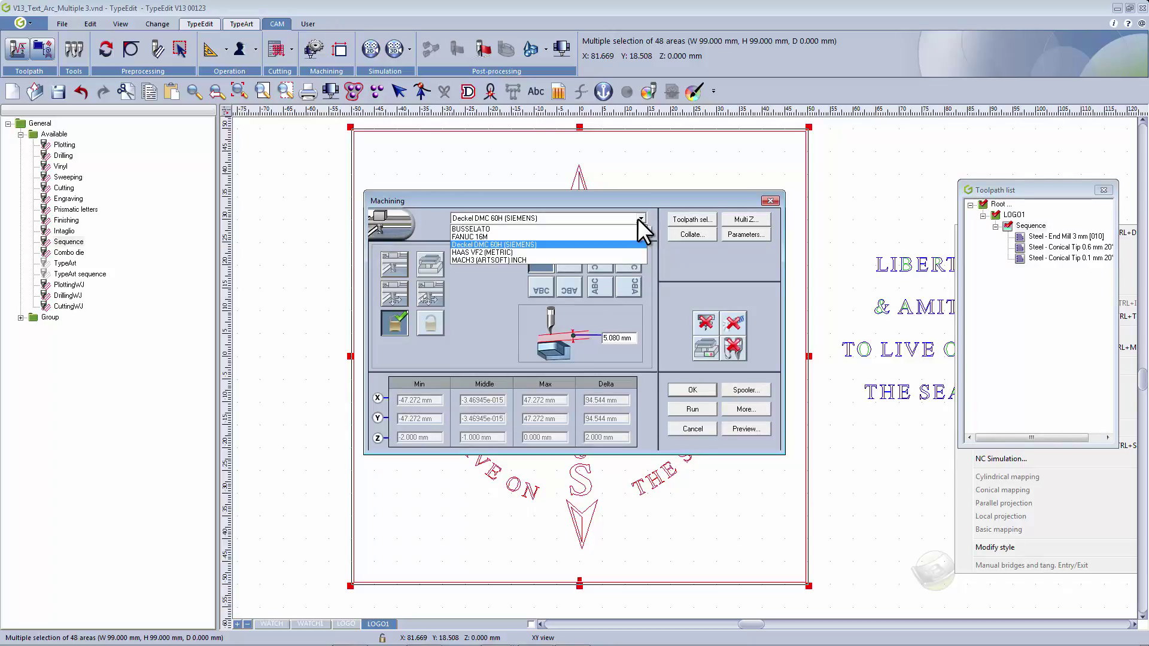
pyautogui.click(492, 229)
pyautogui.click(692, 409)
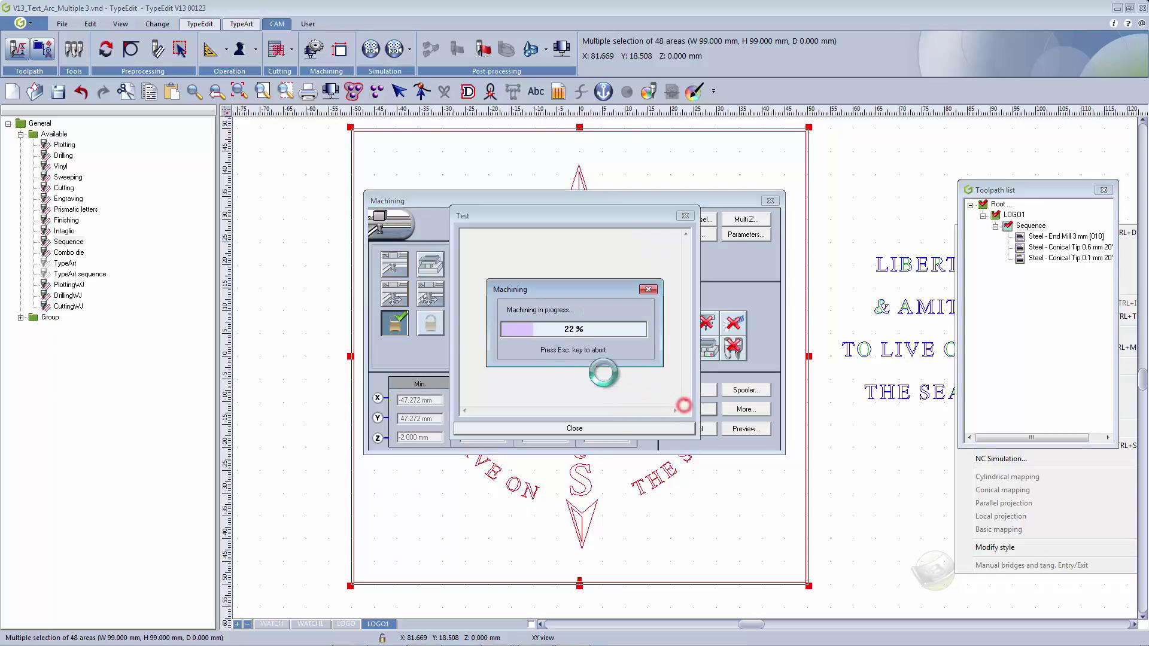
pyautogui.click(685, 366)
pyautogui.moveTo(684, 304); pyautogui.dragTo(684, 233)
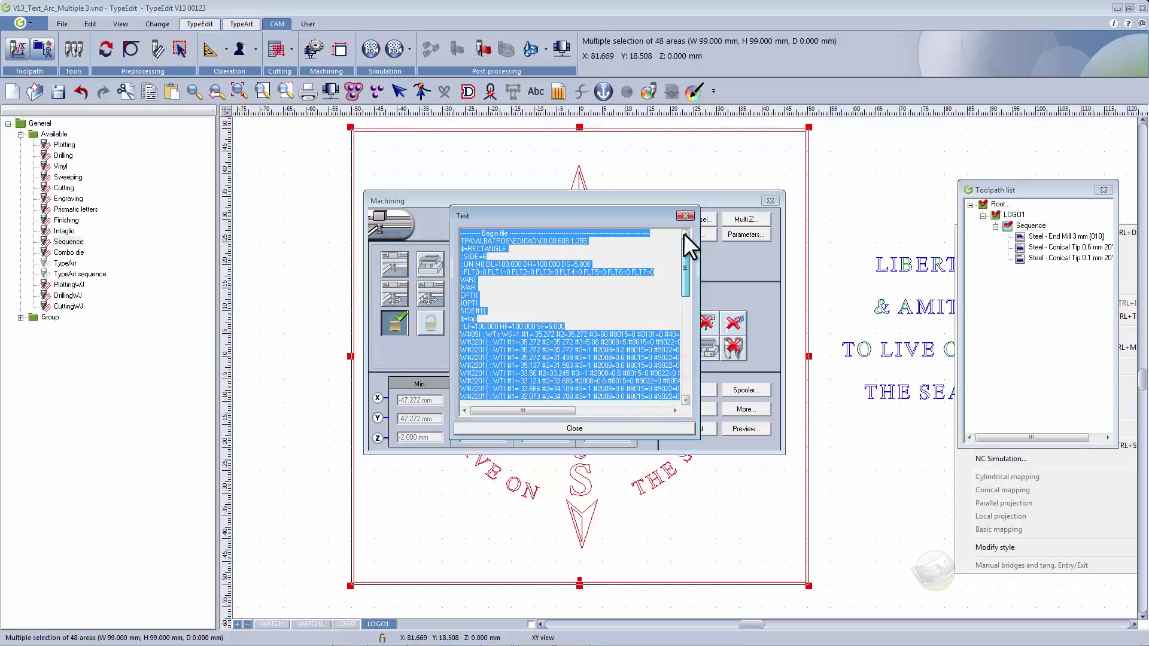
pyautogui.click(583, 344)
pyautogui.scroll(-3, 589, 350)
pyautogui.moveTo(546, 411); pyautogui.dragTo(516, 407)
pyautogui.click(609, 427)
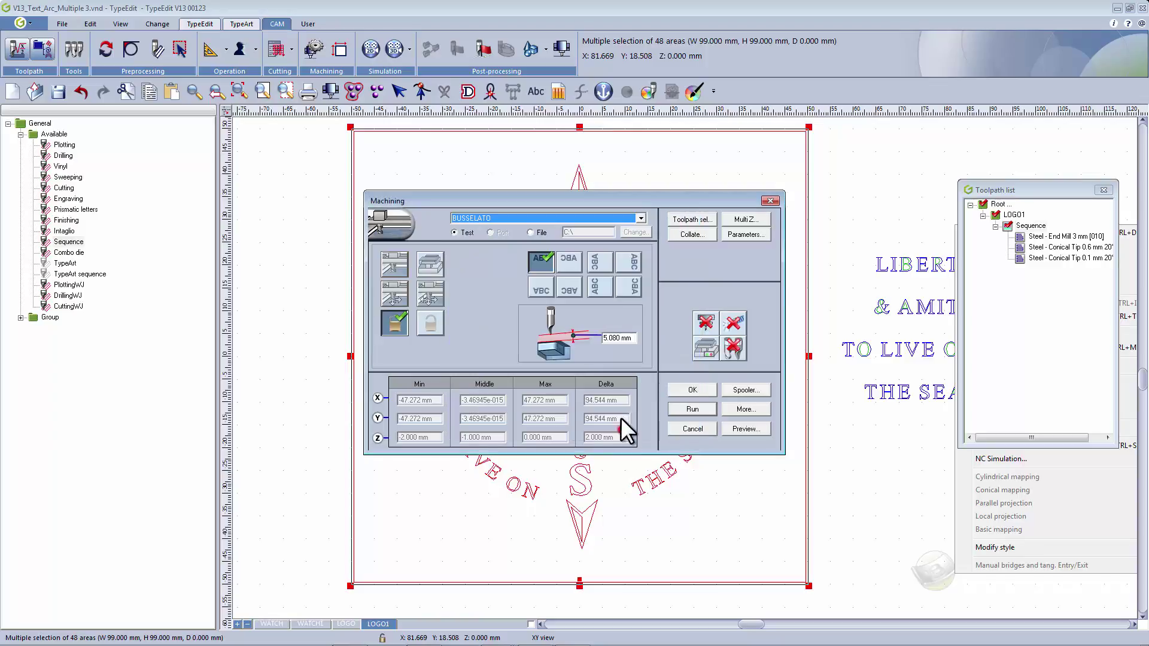
# Step: Switch the machine to FANUC 16M and generate the G-code program
pyautogui.click(640, 218)
pyautogui.click(497, 235)
pyautogui.click(691, 408)
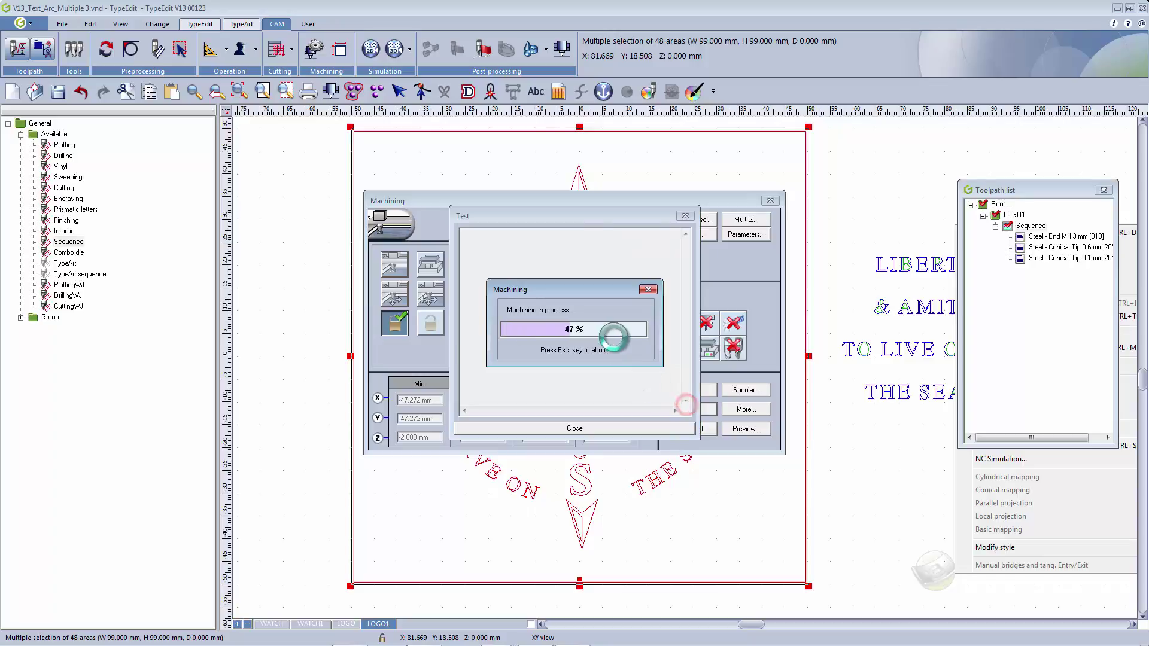
pyautogui.moveTo(684, 375); pyautogui.dragTo(685, 251)
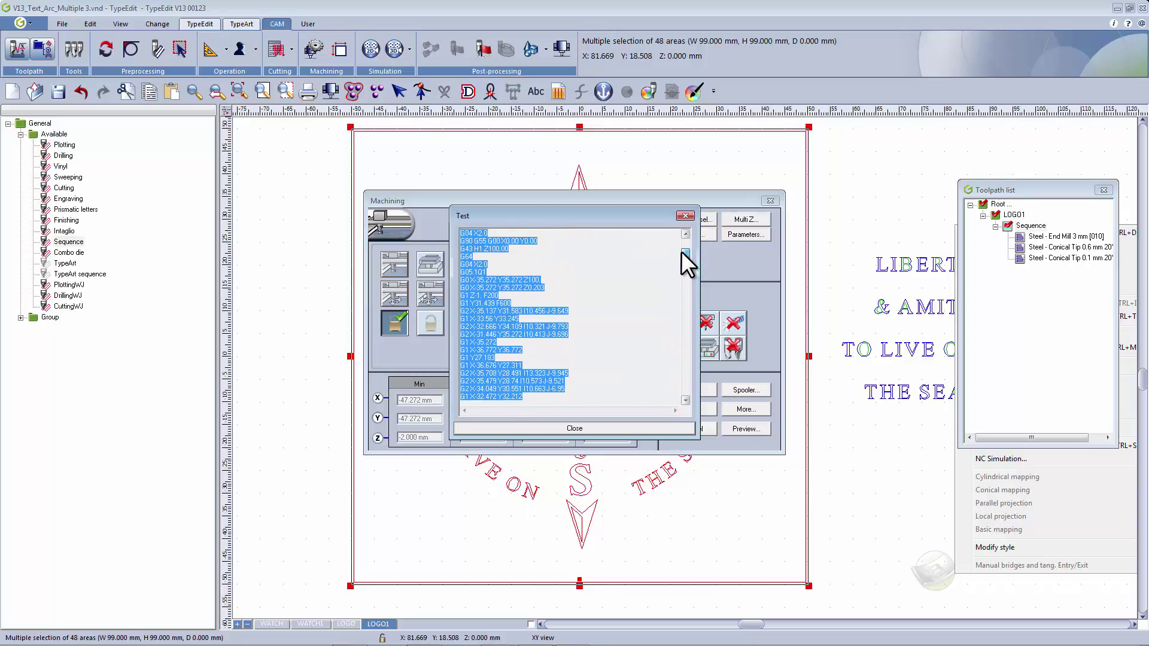